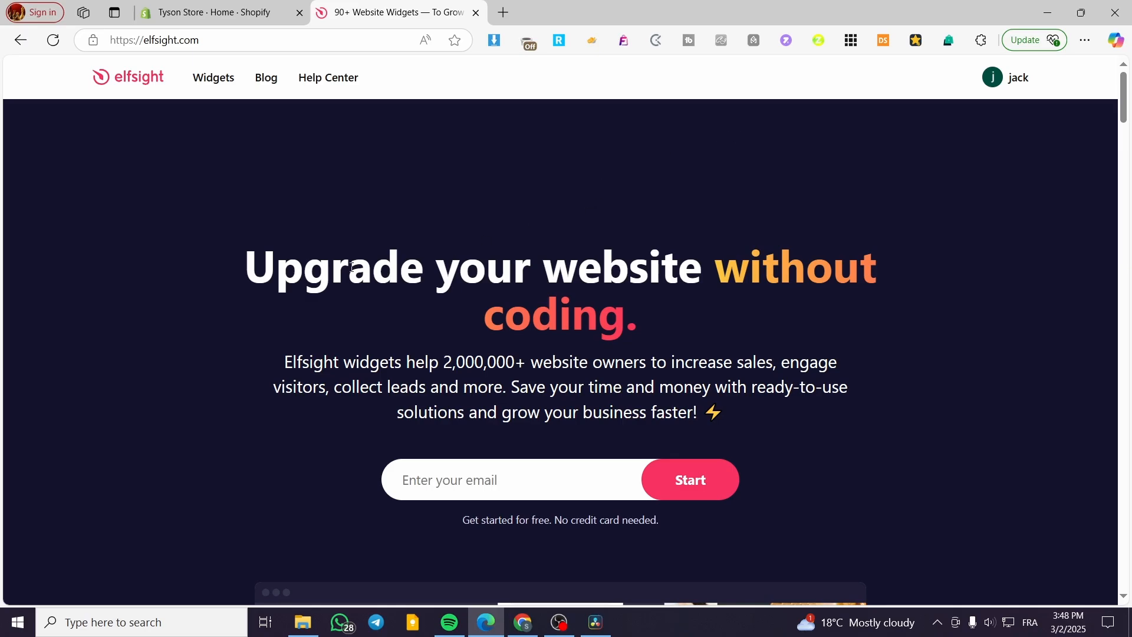
Step: Browse the Elfsight widget catalogue and open the Audio Player widget page from the Audio category
{"action": "mouse_move", "coordinate": [209, 88]}
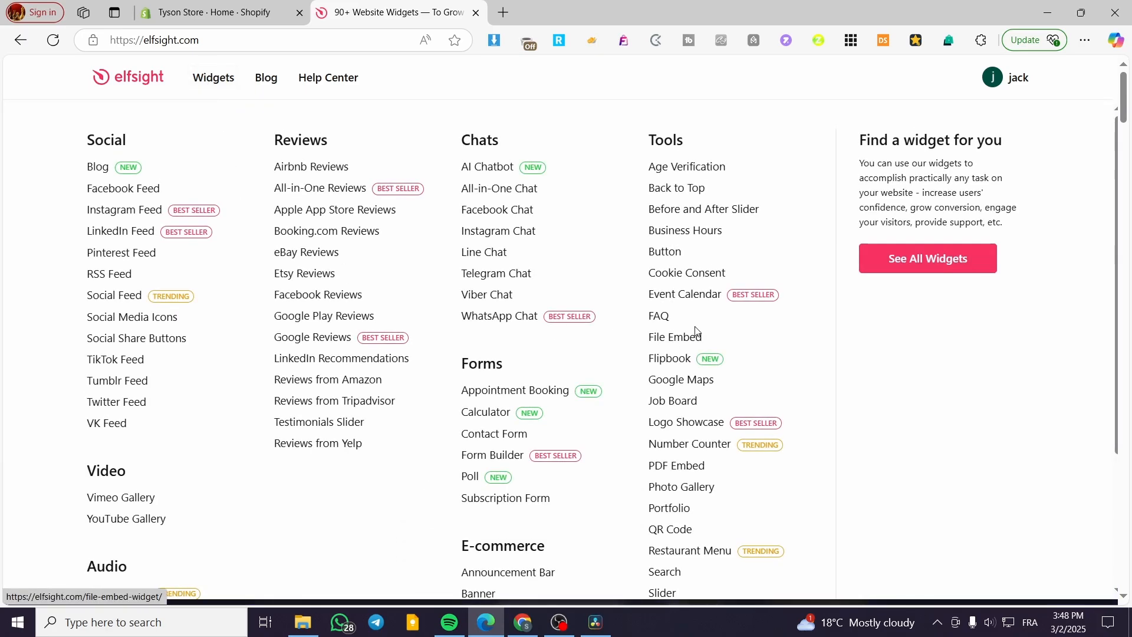
{"action": "scroll", "coordinate": [566, 321], "scroll_direction": "down", "scroll_amount": 3}
{"action": "scroll", "coordinate": [564, 363], "scroll_direction": "up", "scroll_amount": 3}
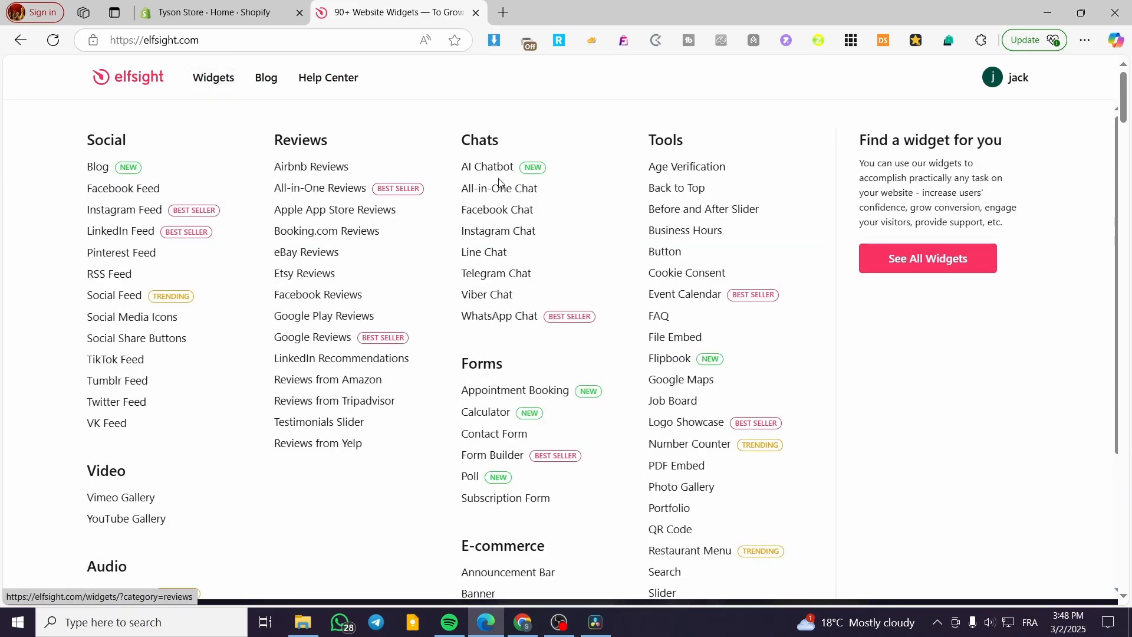
{"action": "scroll", "coordinate": [607, 207], "scroll_direction": "down", "scroll_amount": 3}
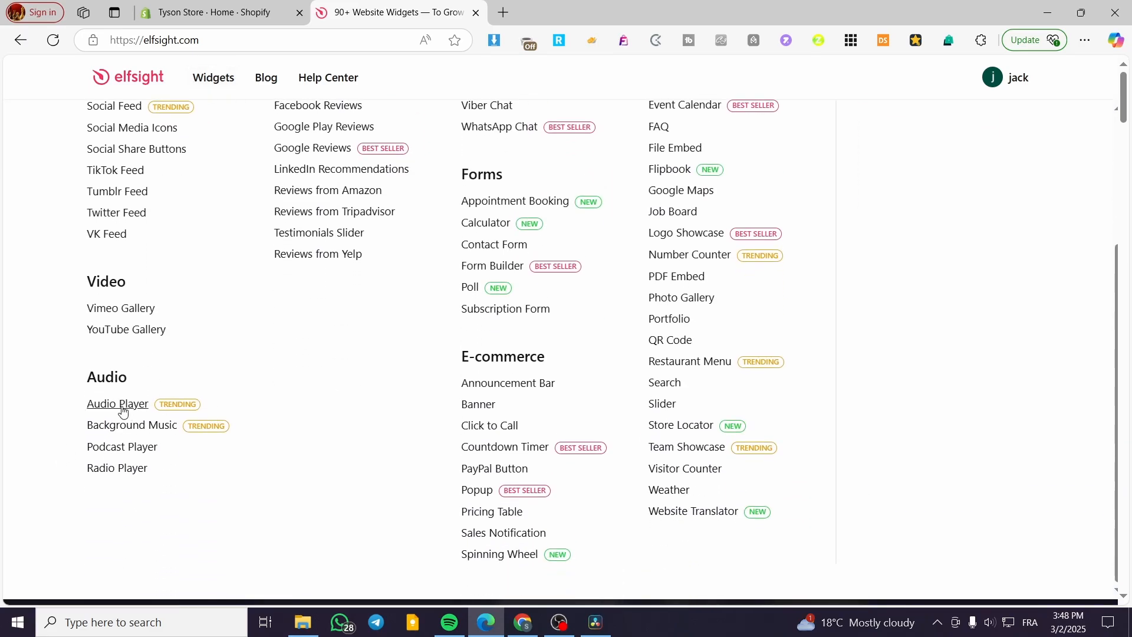
{"action": "scroll", "coordinate": [116, 384], "scroll_direction": "up", "scroll_amount": 3}
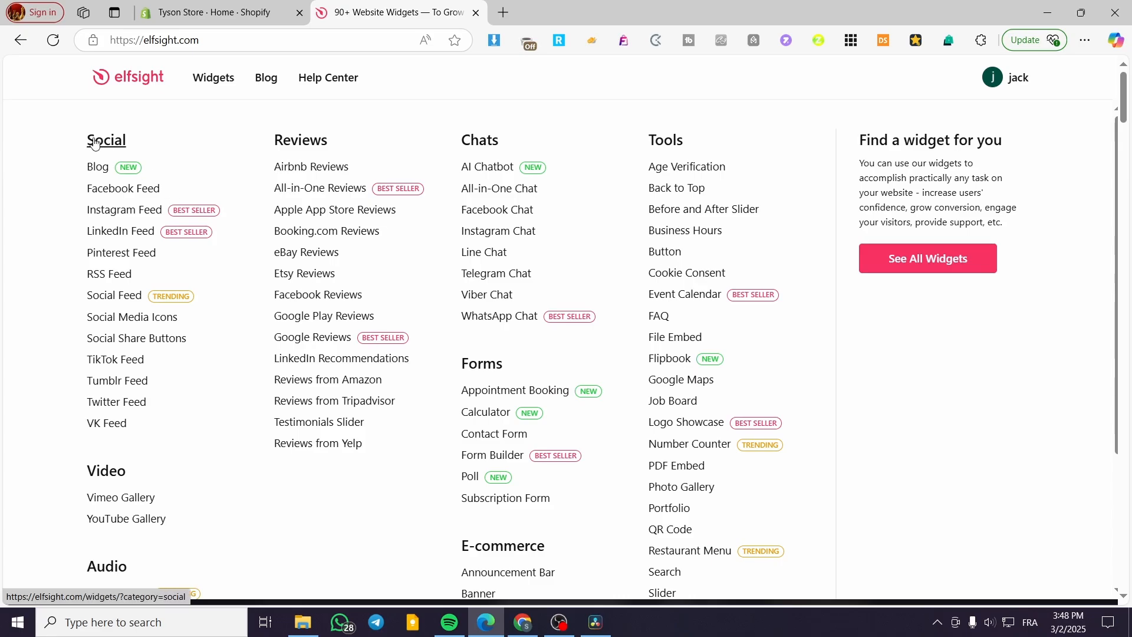
{"action": "scroll", "coordinate": [699, 205], "scroll_direction": "down", "scroll_amount": 3}
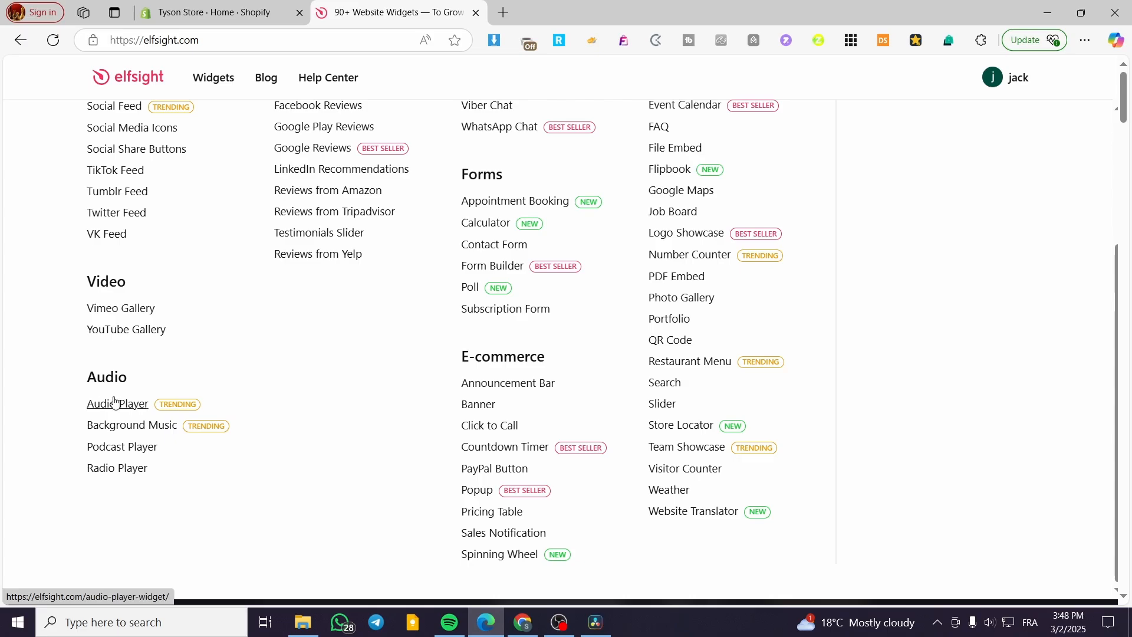
{"action": "left_click", "coordinate": [119, 410]}
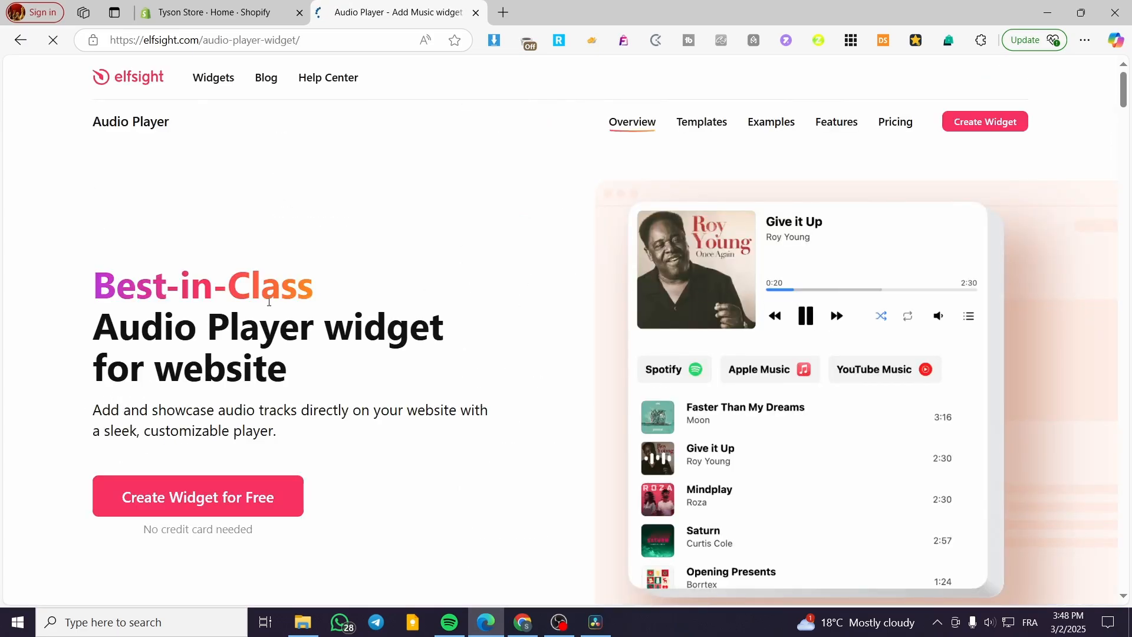
Step: View the already created Audio Player widget in the dashboard, dismiss the Getting Started checklist and open the widget for editing
{"action": "scroll", "coordinate": [201, 409], "scroll_direction": "down", "scroll_amount": 10}
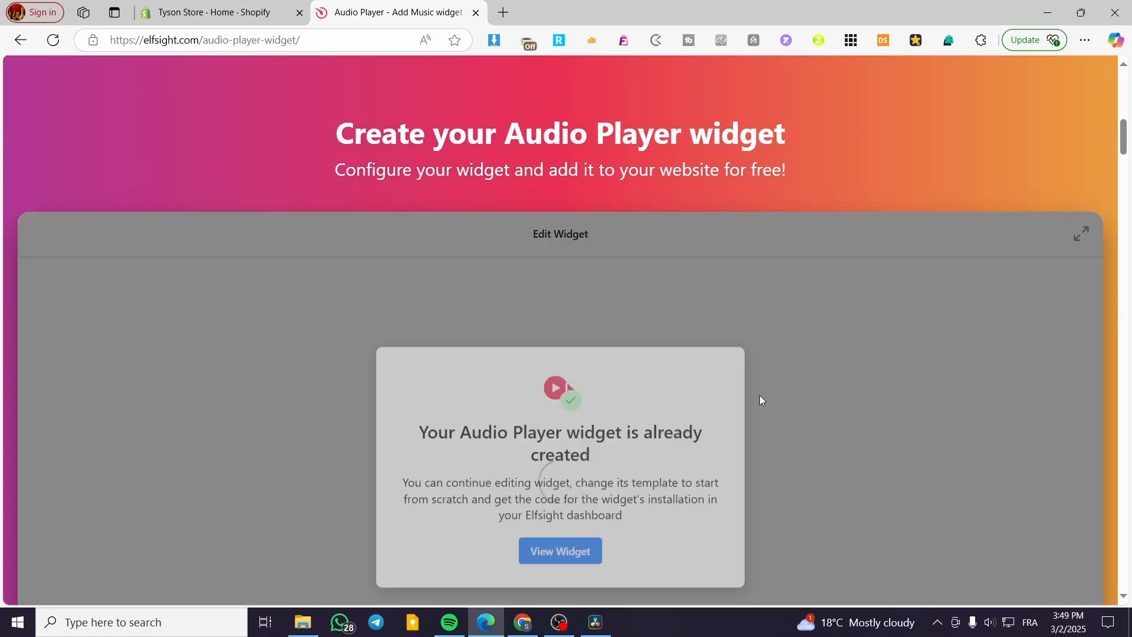
{"action": "left_click", "coordinate": [587, 550]}
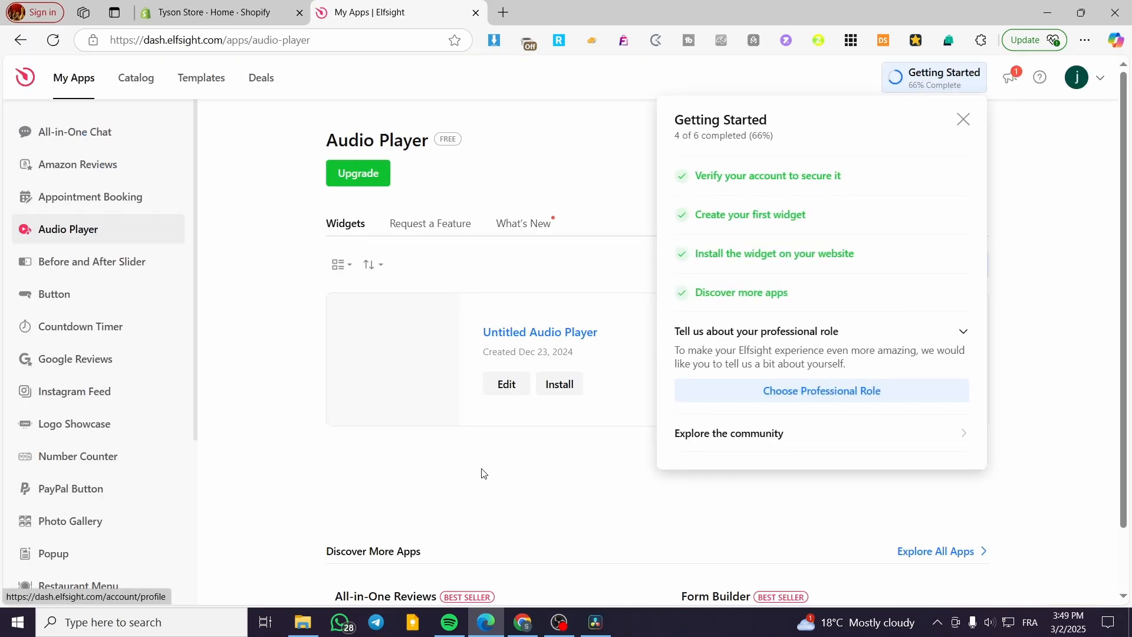
{"action": "left_click", "coordinate": [963, 119]}
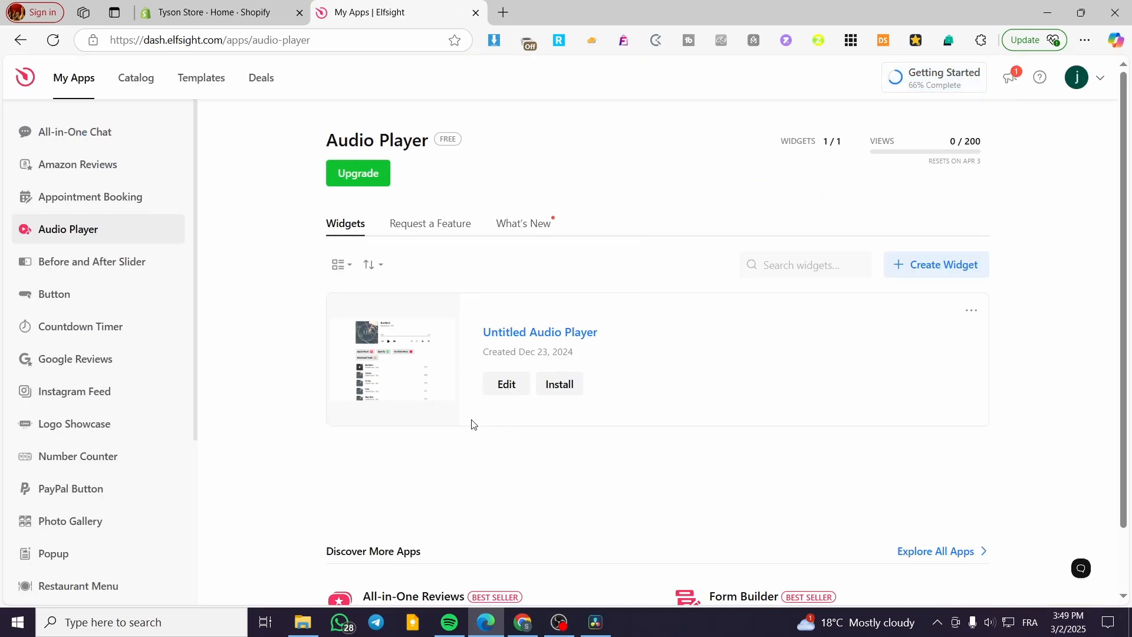
{"action": "left_click", "coordinate": [507, 384]}
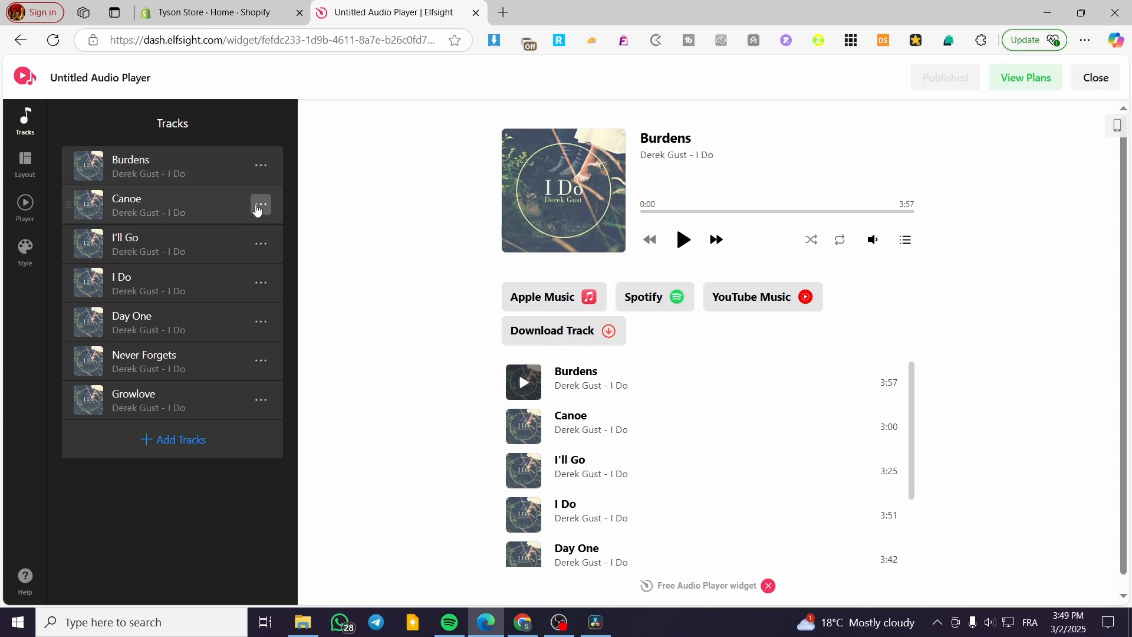
Step: Open the Burdens track for editing and view the available Replace Track sources without replacing the track
{"action": "left_click", "coordinate": [261, 166]}
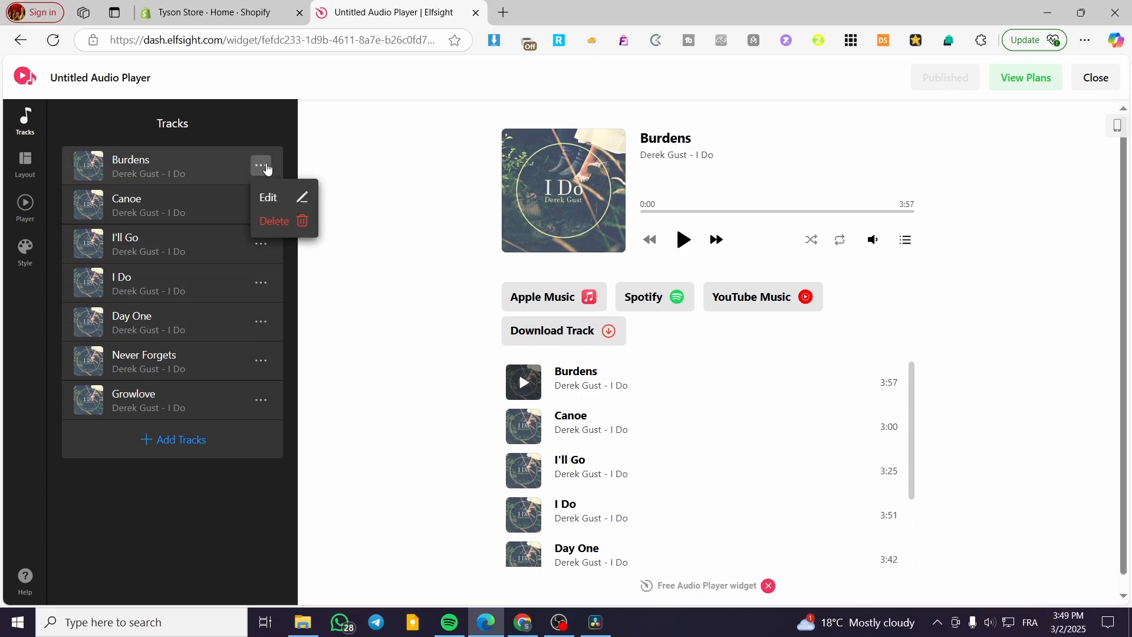
{"action": "left_click", "coordinate": [270, 198]}
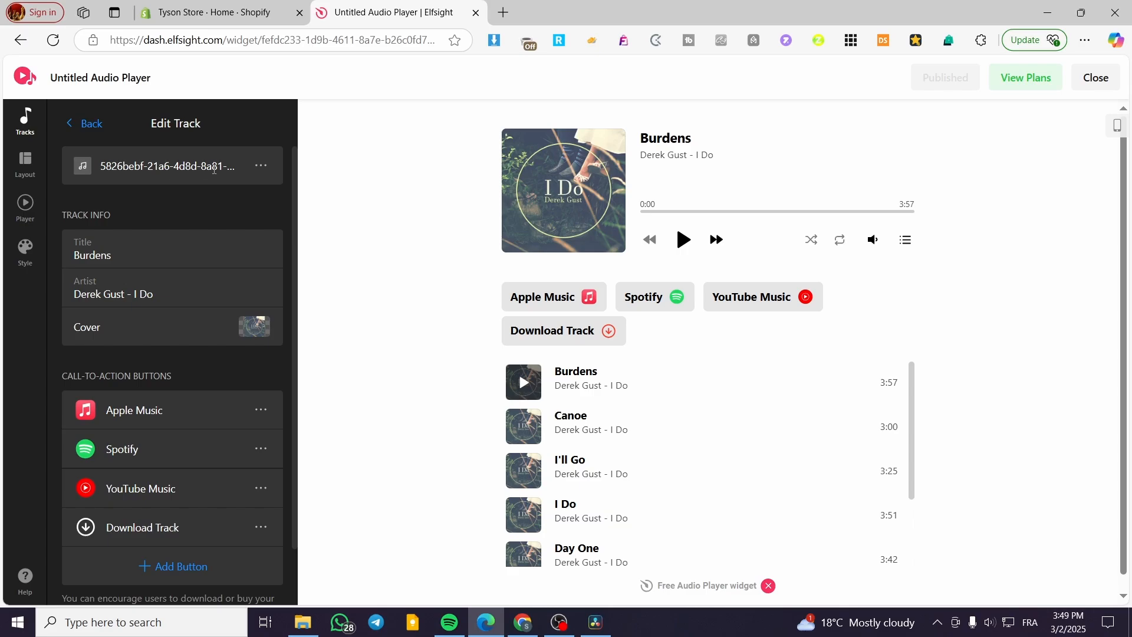
{"action": "left_click", "coordinate": [262, 165]}
{"action": "left_click", "coordinate": [279, 187]}
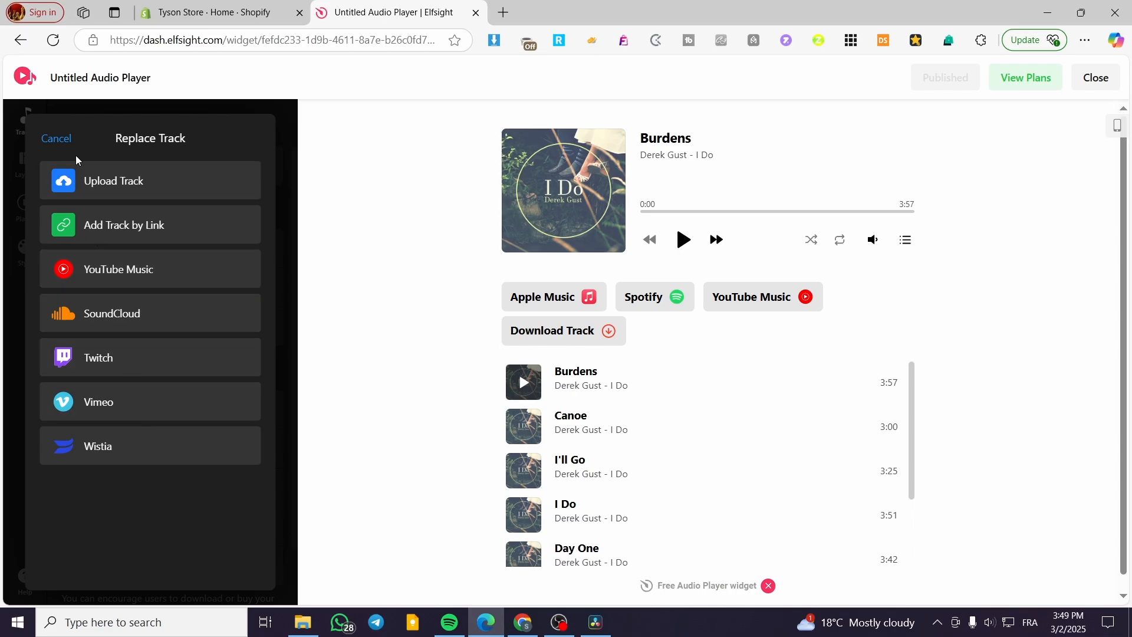
{"action": "left_click", "coordinate": [56, 141]}
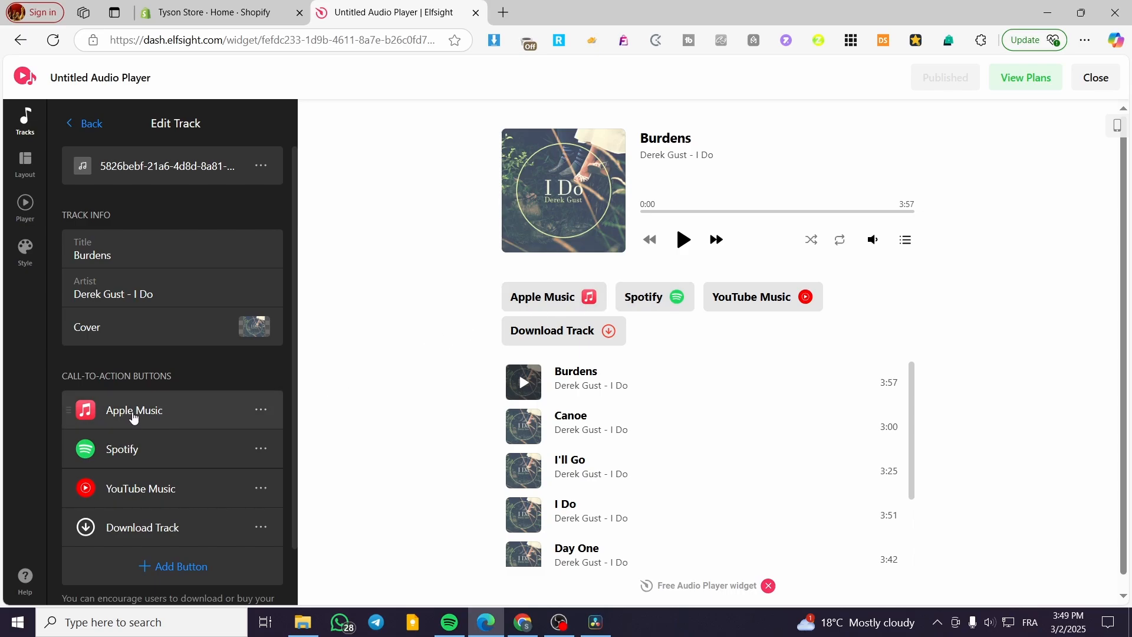
Step: Review the Apple Music button's URL and text settings and the other call-to-action buttons of the Burdens track
{"action": "left_click", "coordinate": [265, 415]}
{"action": "left_click", "coordinate": [276, 442]}
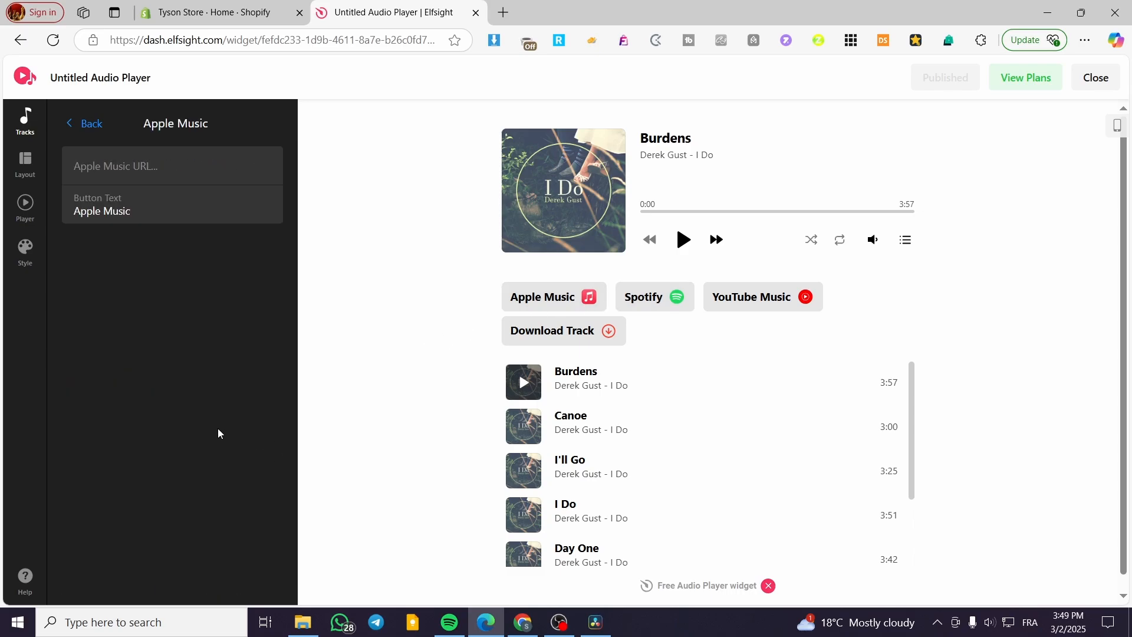
{"action": "left_click", "coordinate": [90, 123]}
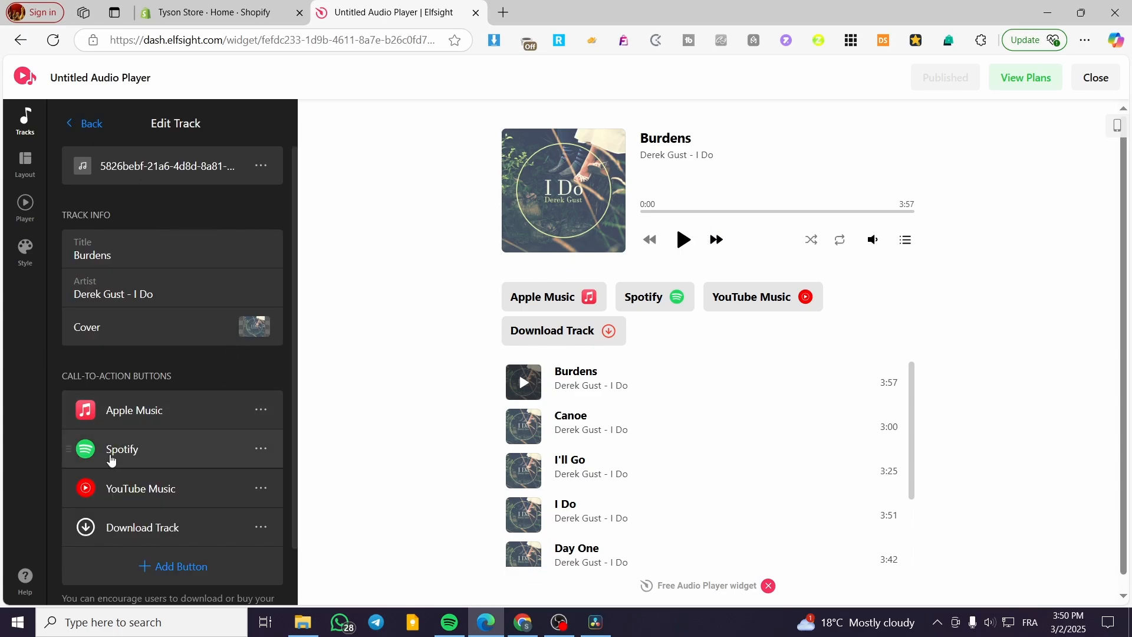
{"action": "scroll", "coordinate": [136, 463], "scroll_direction": "down", "scroll_amount": 1}
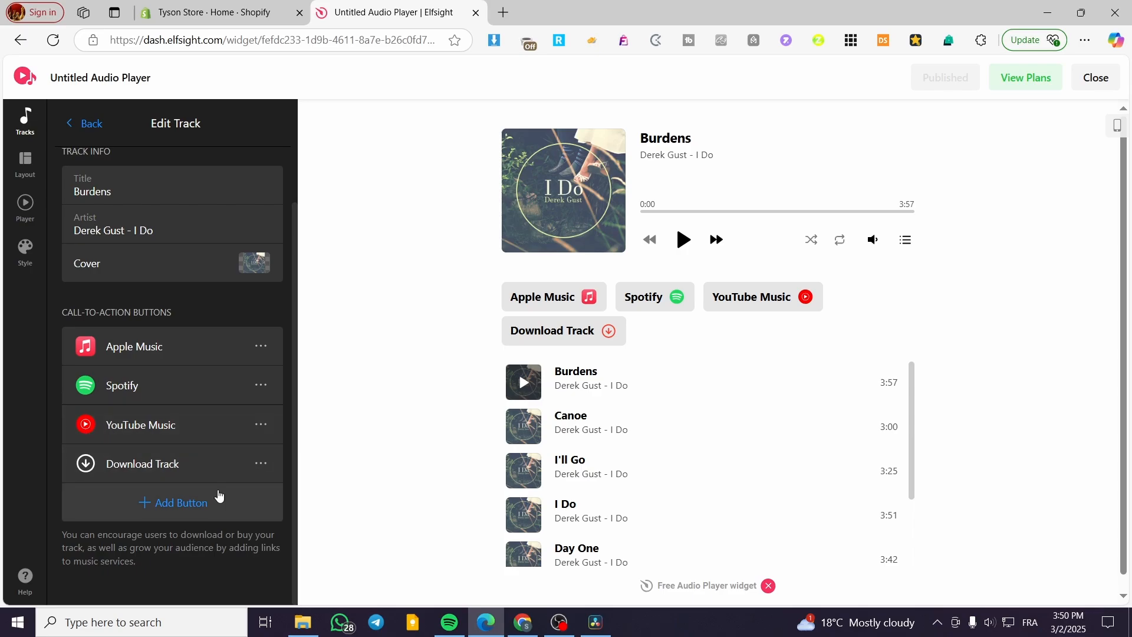
Step: Try the Floating layout, switch back to Embed, and review the widget's player and style settings
{"action": "left_click", "coordinate": [26, 166]}
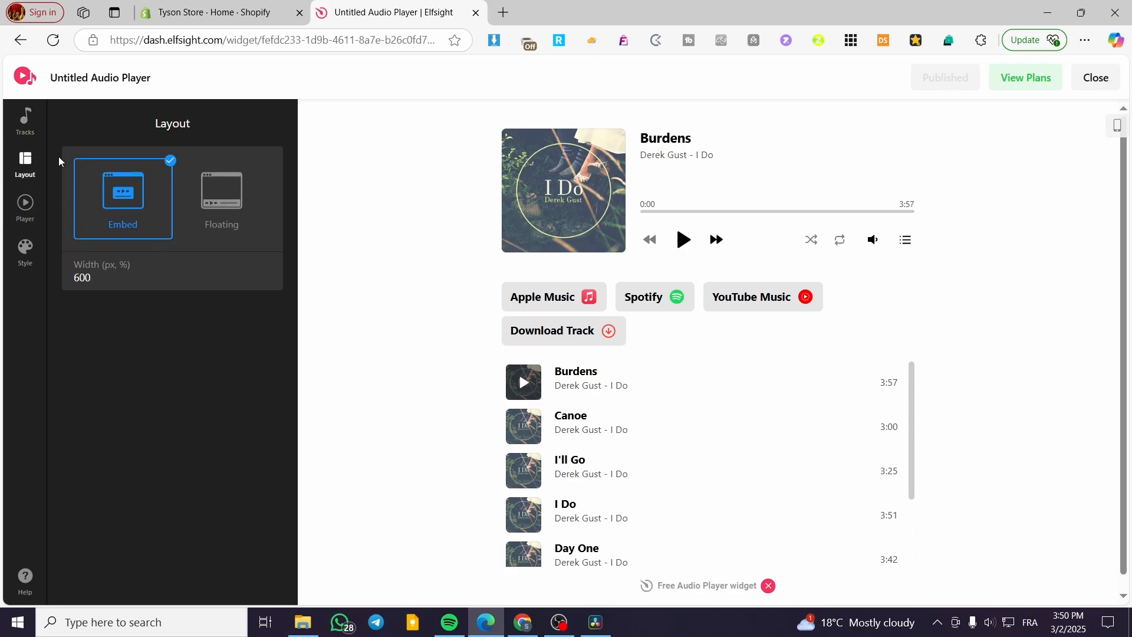
{"action": "left_click", "coordinate": [221, 192]}
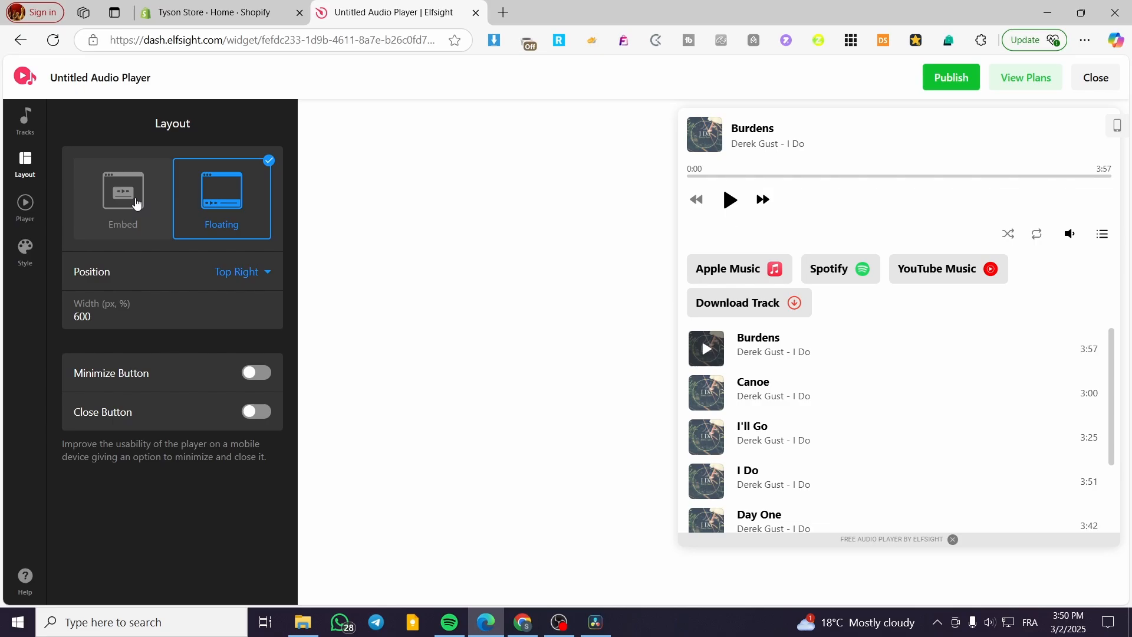
{"action": "left_click", "coordinate": [136, 203]}
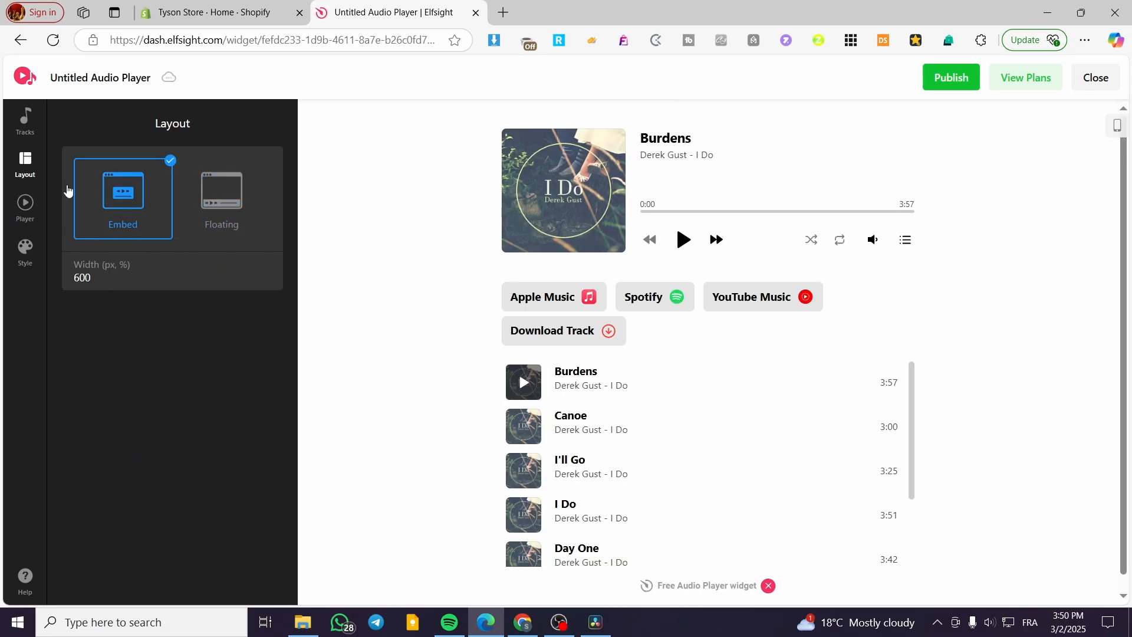
{"action": "left_click", "coordinate": [25, 208]}
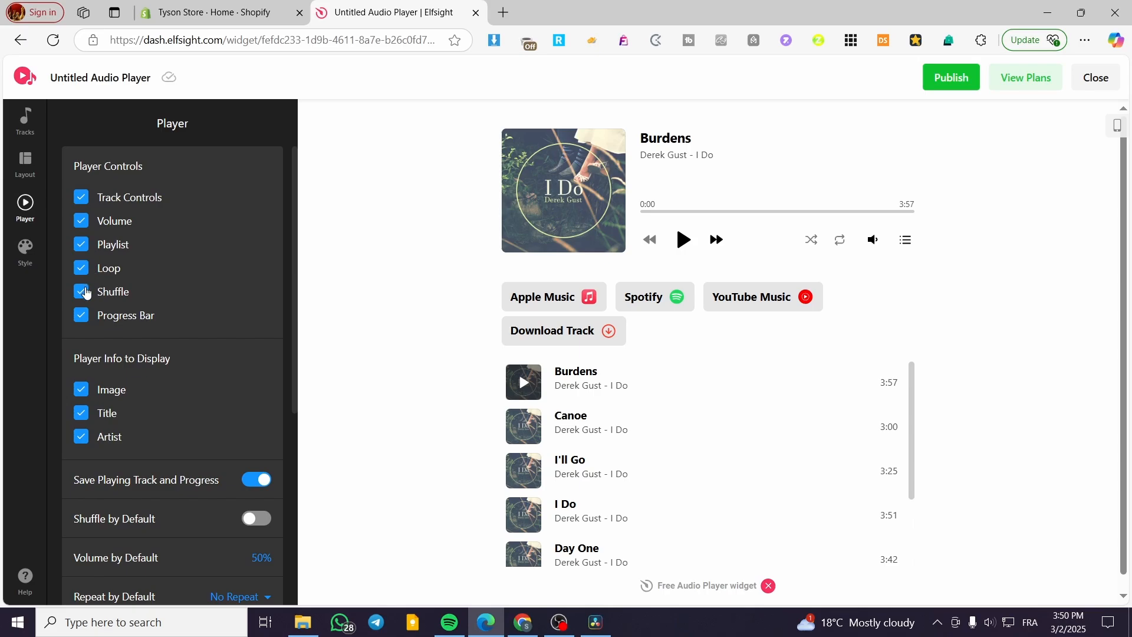
{"action": "left_click", "coordinate": [25, 250]}
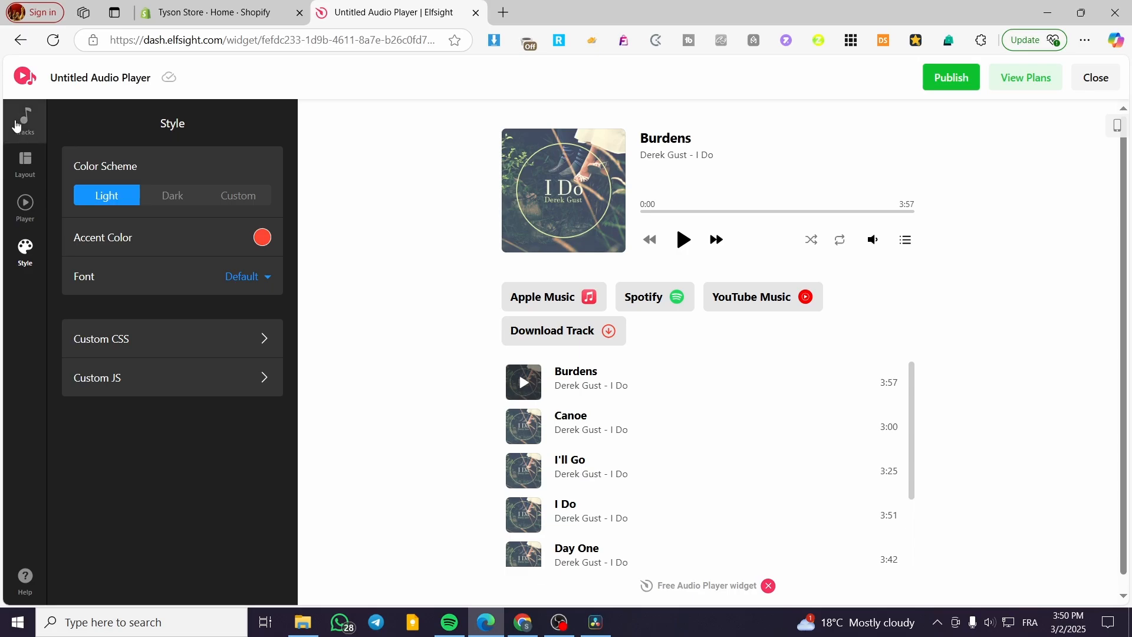
Step: Publish the audio player widget, close its editor and copy its installation embed code
{"action": "left_click", "coordinate": [953, 78]}
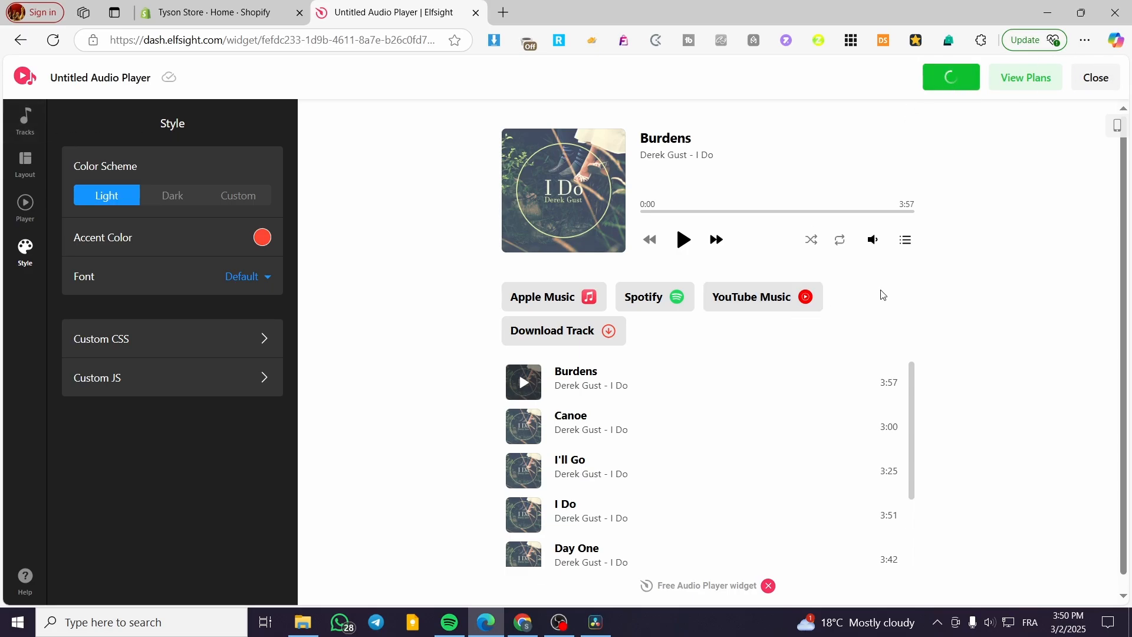
{"action": "left_click", "coordinate": [1095, 78]}
{"action": "left_click", "coordinate": [559, 384]}
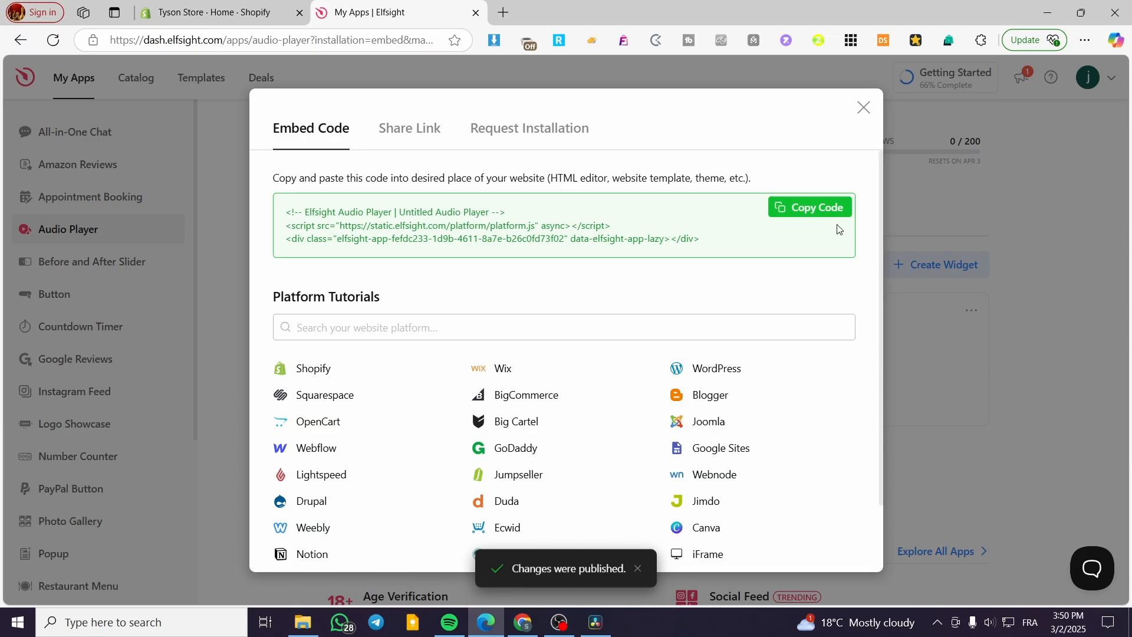
{"action": "left_click", "coordinate": [809, 210]}
Step: Switch to the Shopify admin and open the Dawn theme of the online store for customization
{"action": "left_click", "coordinate": [186, 5]}
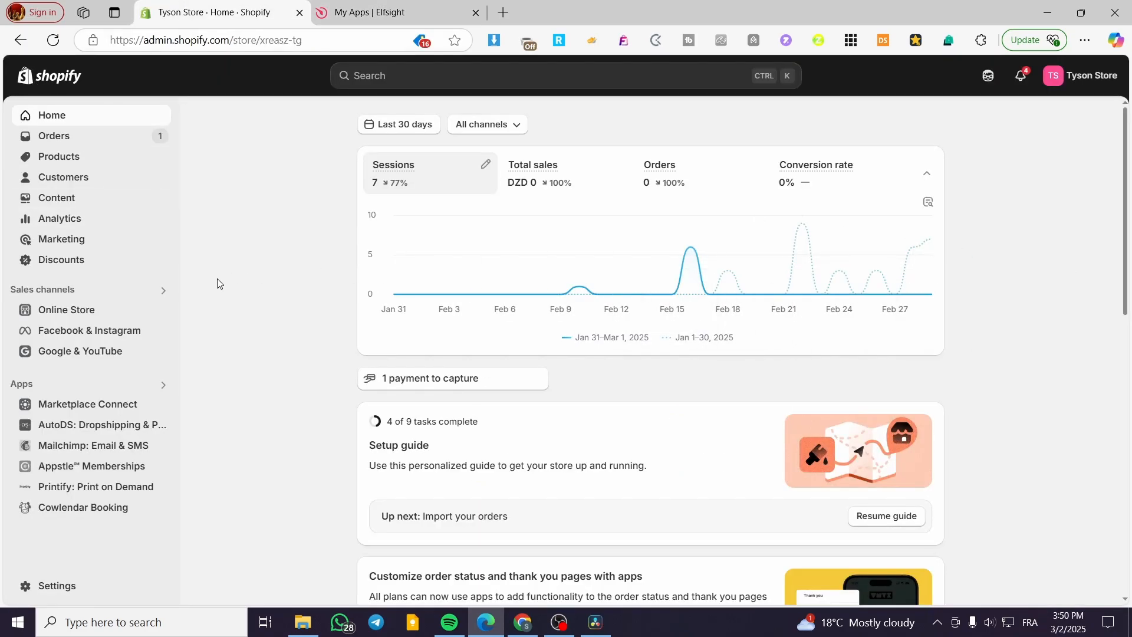
{"action": "left_click", "coordinate": [47, 318]}
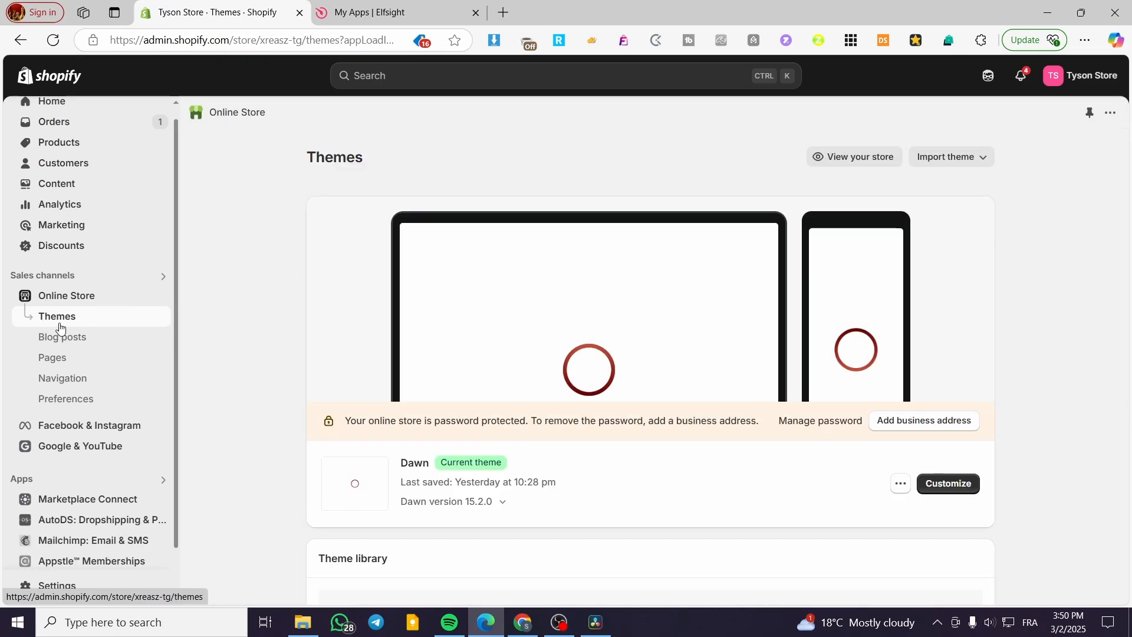
{"action": "left_click", "coordinate": [955, 491]}
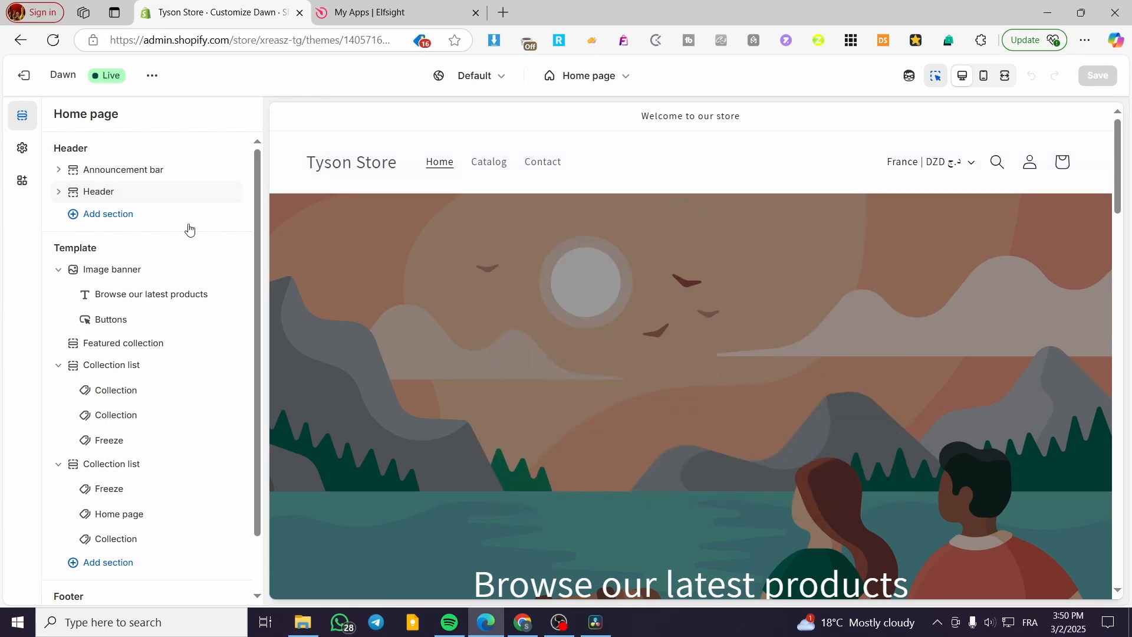
Step: Add a Custom Liquid section at the end of the home page template
{"action": "scroll", "coordinate": [210, 289], "scroll_direction": "down", "scroll_amount": 1}
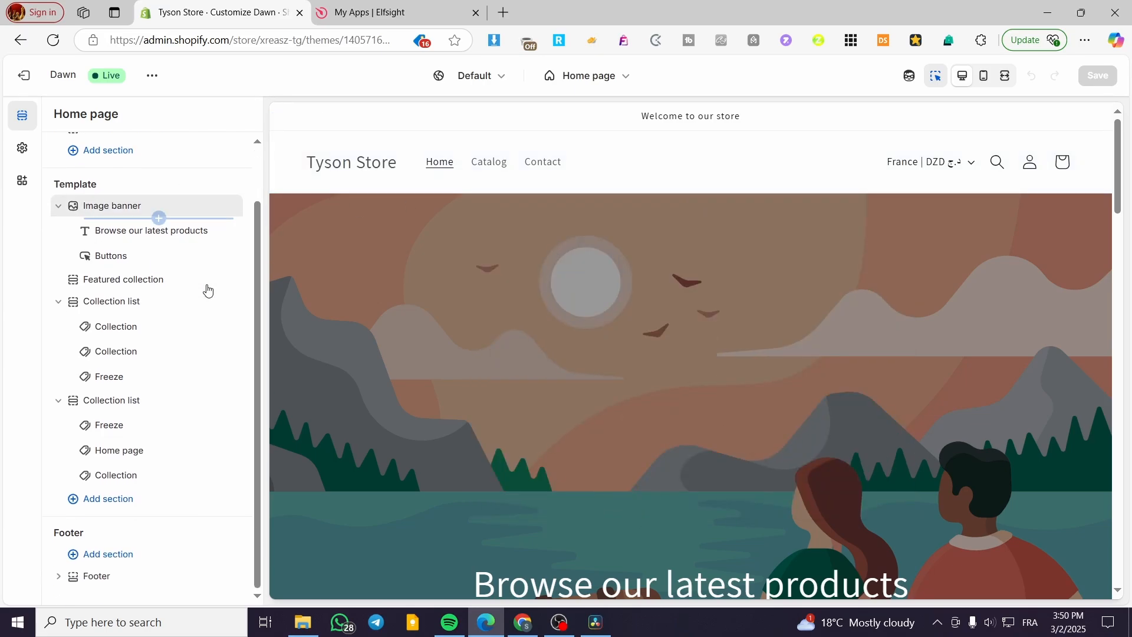
{"action": "left_click", "coordinate": [125, 502]}
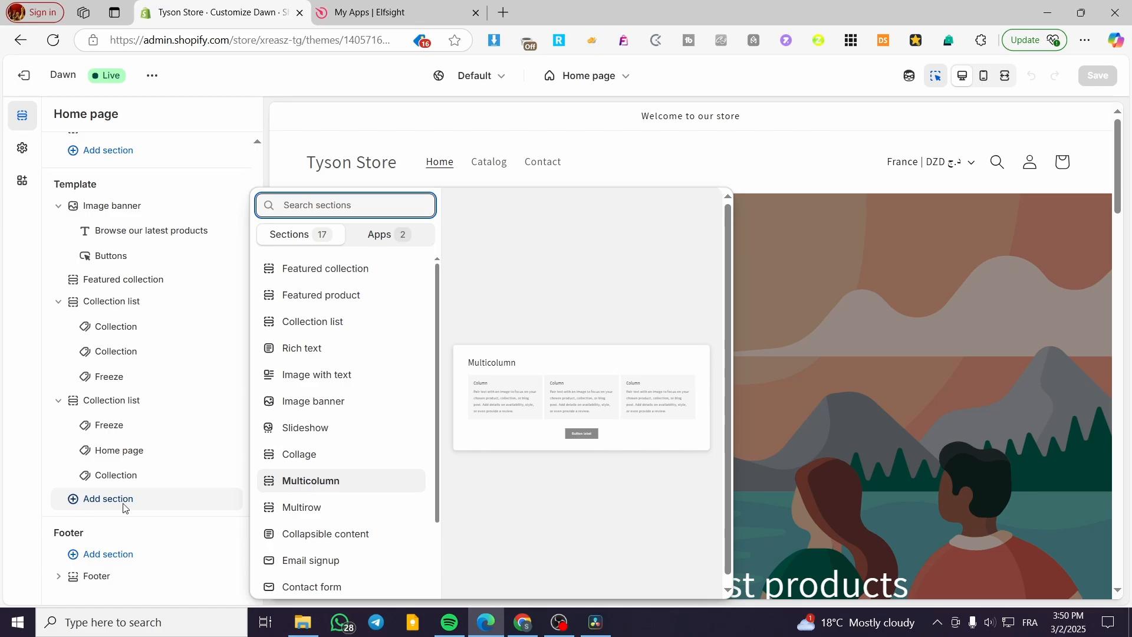
{"action": "scroll", "coordinate": [411, 396], "scroll_direction": "down", "scroll_amount": 3}
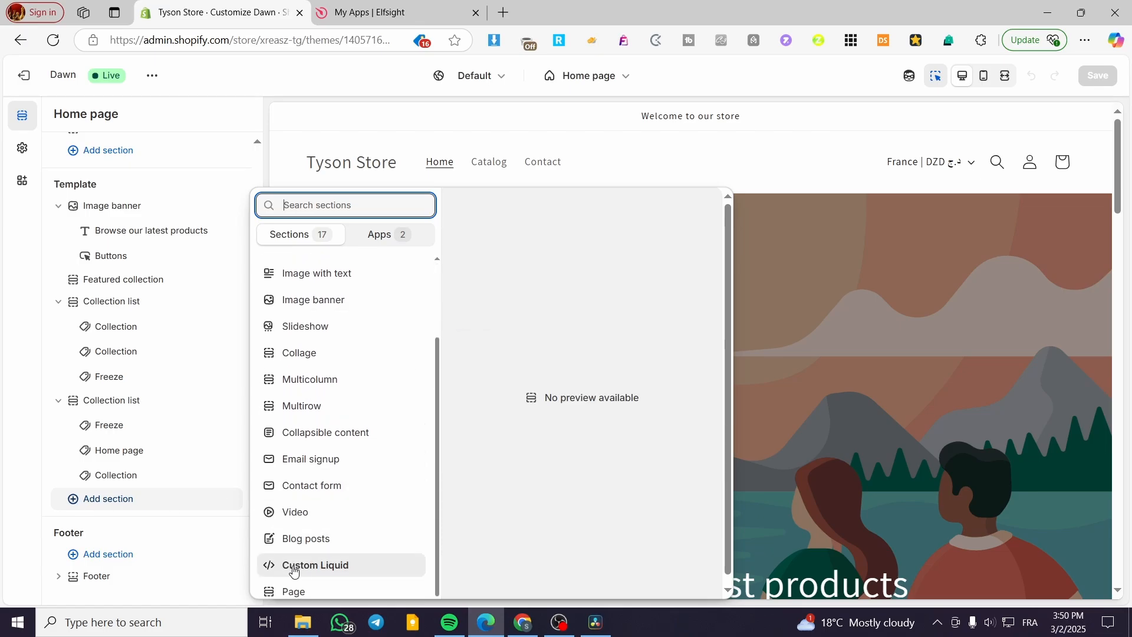
{"action": "left_click", "coordinate": [337, 567]}
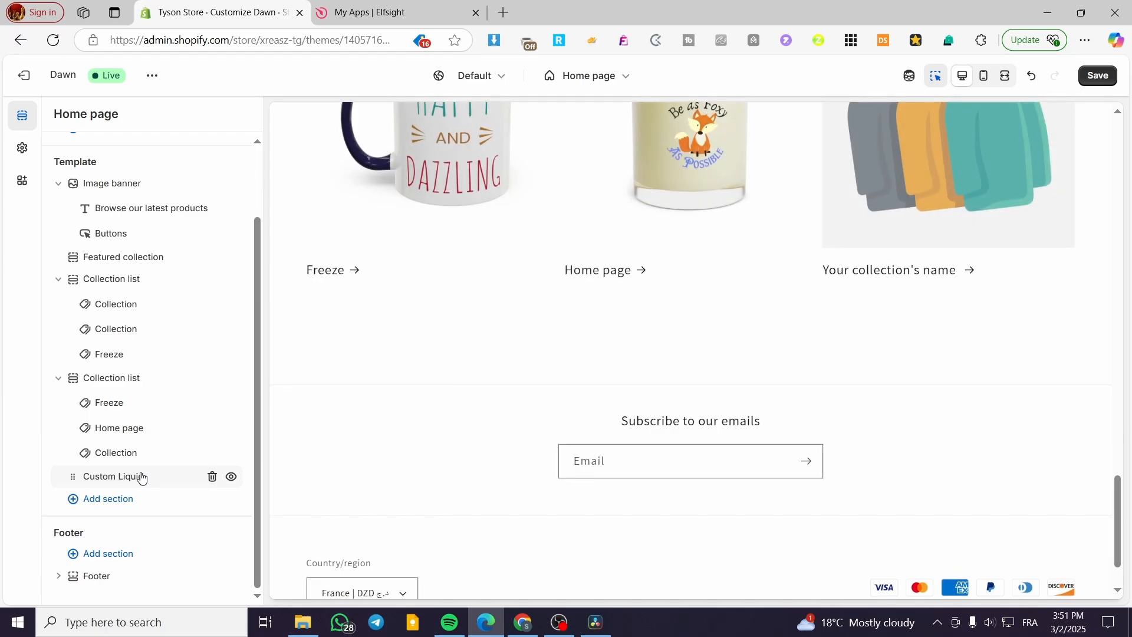
Step: Paste the copied Elfsight audio player embed code into the Custom Liquid section's Liquid code
{"action": "left_click", "coordinate": [142, 478]}
{"action": "left_click", "coordinate": [158, 221]}
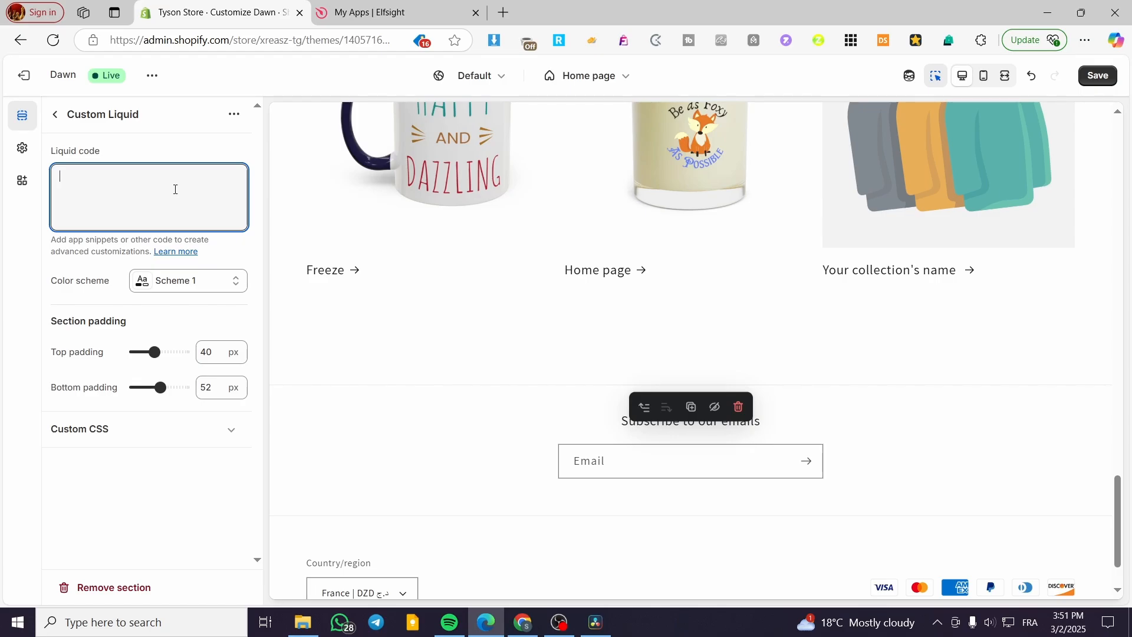
{"action": "key", "text": "ctrl+v"}
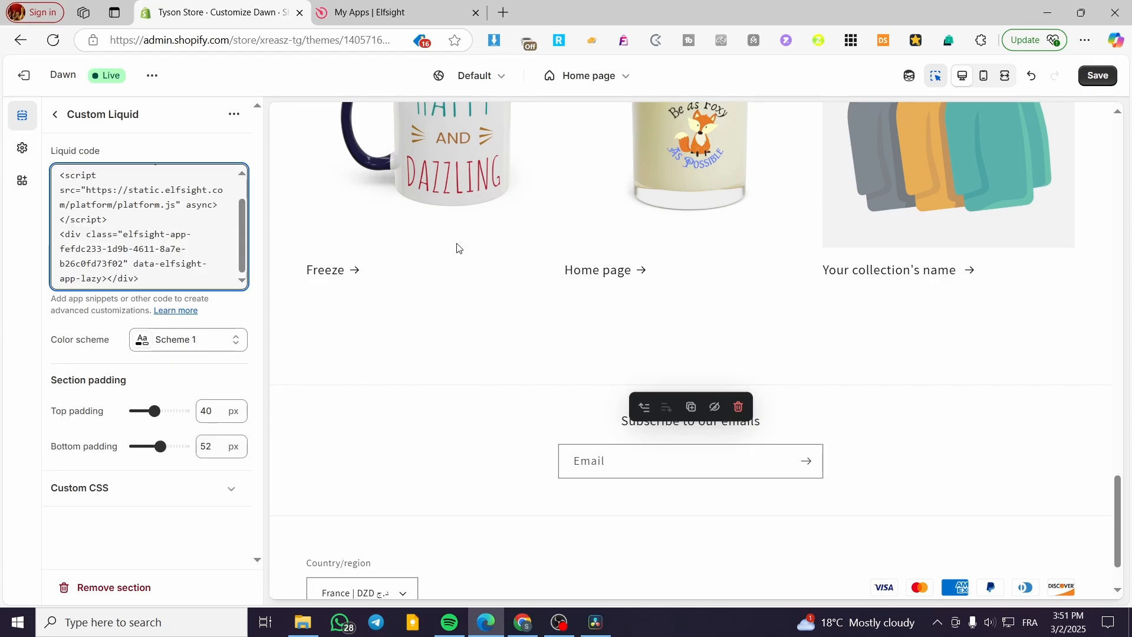
Step: Save the theme changes, dismiss the newsletter popup and view the audio player in the home page preview
{"action": "left_click", "coordinate": [1098, 75]}
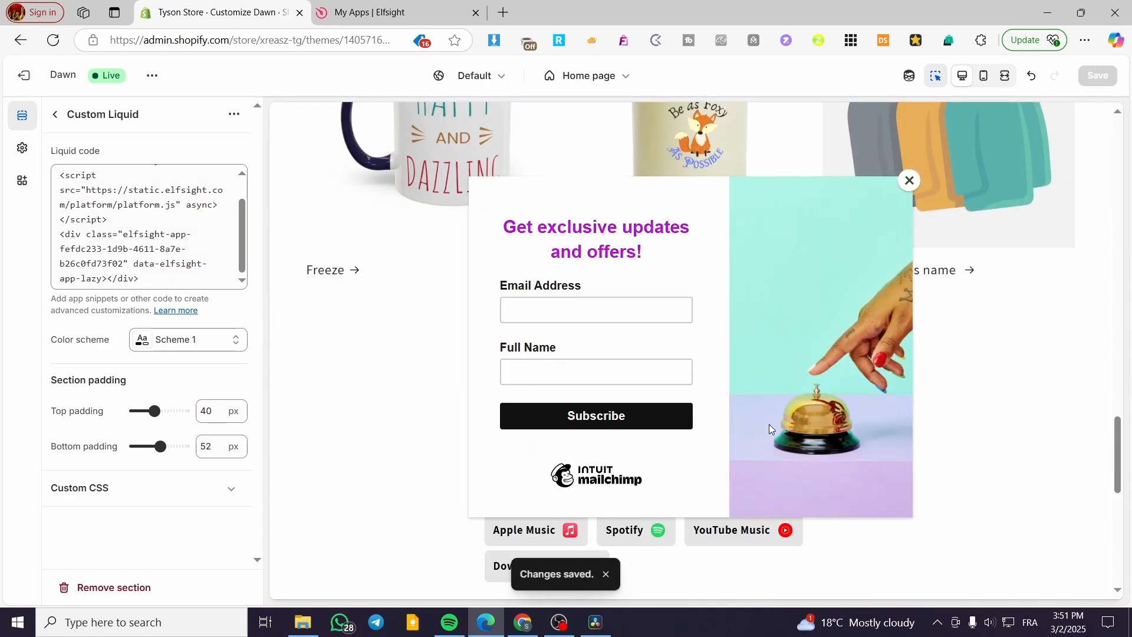
{"action": "left_click", "coordinate": [909, 180]}
{"action": "scroll", "coordinate": [811, 437], "scroll_direction": "down", "scroll_amount": 7}
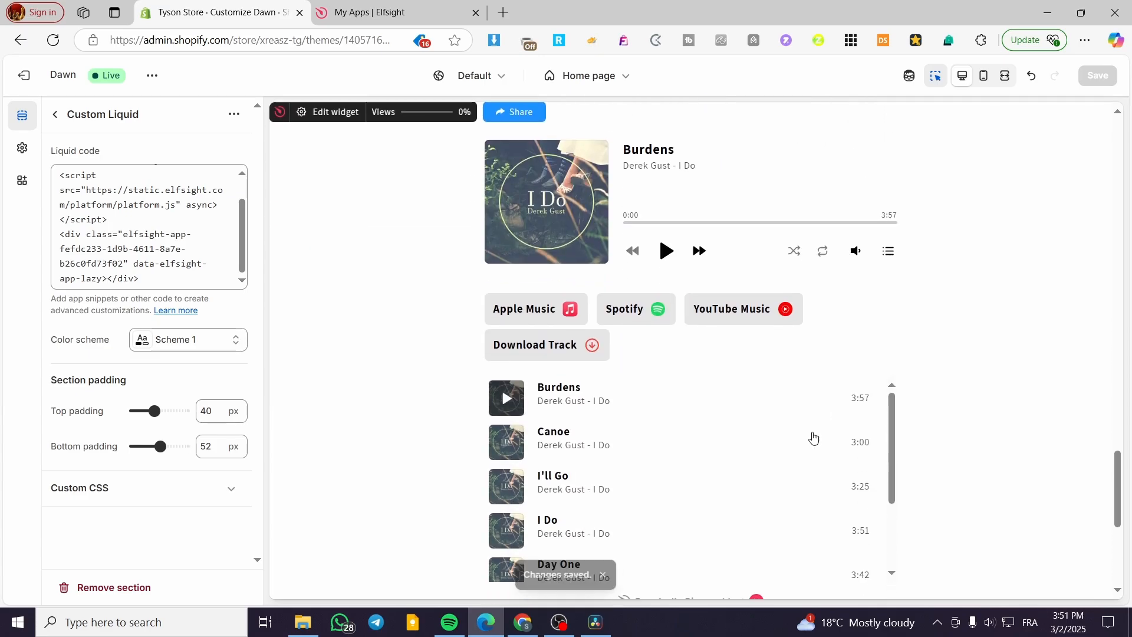
{"action": "scroll", "coordinate": [918, 464], "scroll_direction": "down", "scroll_amount": 1}
{"action": "scroll", "coordinate": [813, 486], "scroll_direction": "up", "scroll_amount": 3}
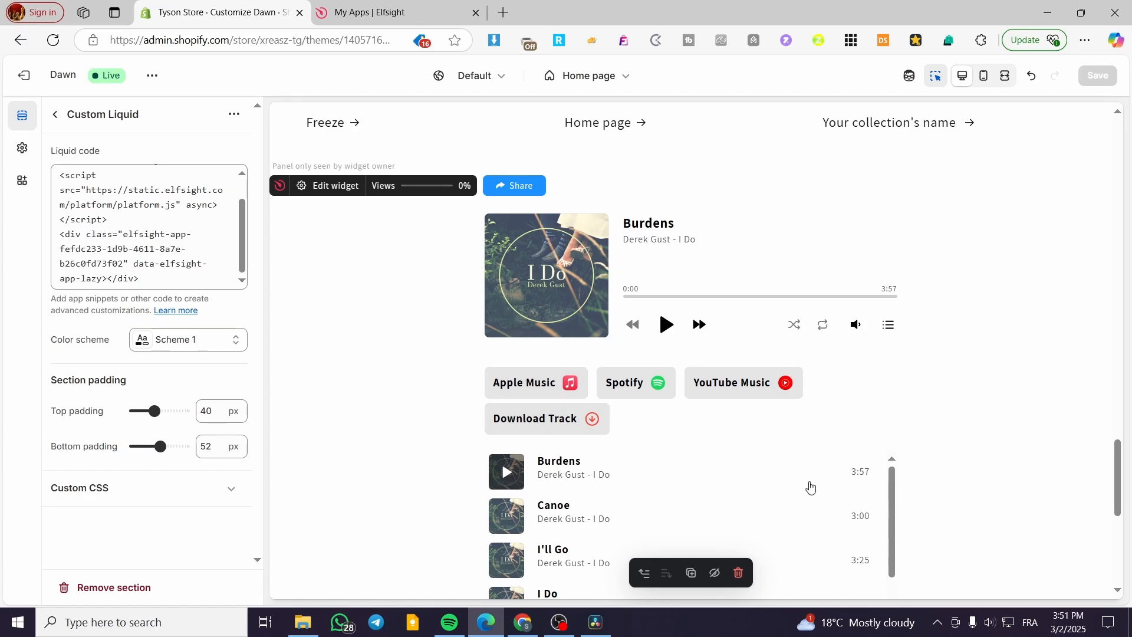
{"action": "scroll", "coordinate": [806, 483], "scroll_direction": "up", "scroll_amount": 6}
{"action": "left_click", "coordinate": [181, 218]}
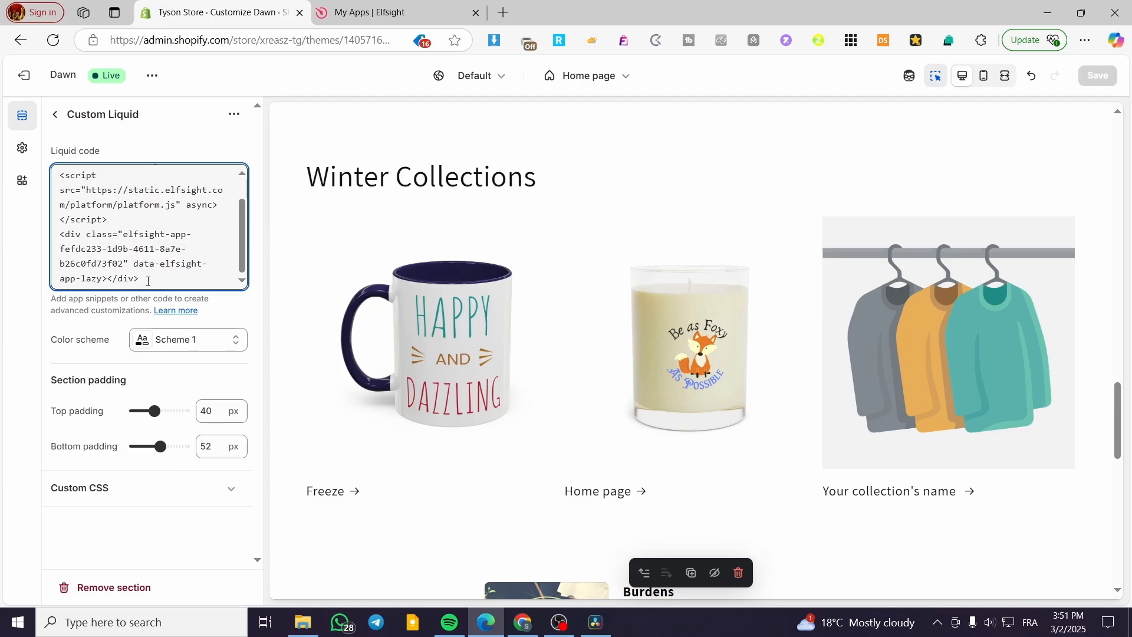
{"action": "scroll", "coordinate": [725, 434], "scroll_direction": "down", "scroll_amount": 4}
Step: Add a second Custom Liquid section to the home page template and place it above the audio player's Custom Liquid section
{"action": "left_click", "coordinate": [56, 113]}
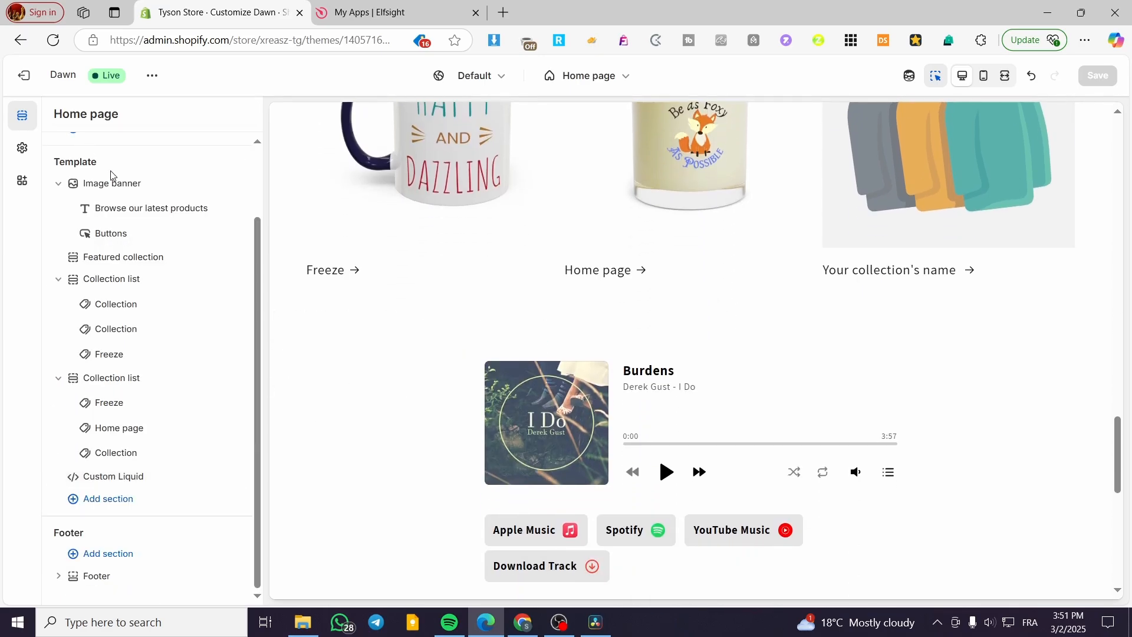
{"action": "left_click", "coordinate": [133, 502]}
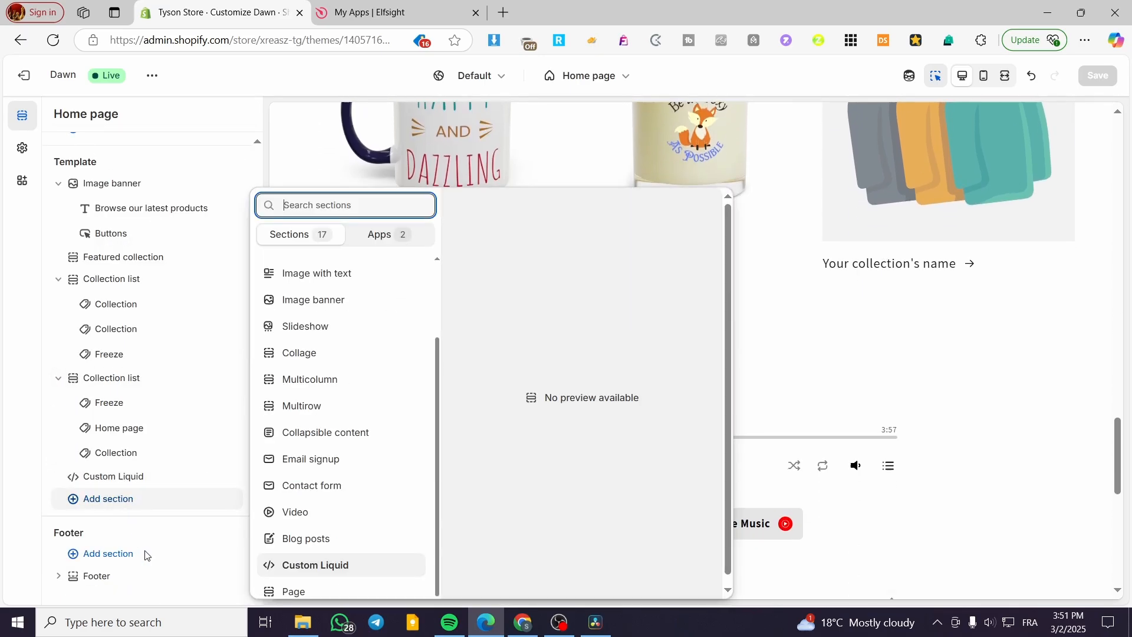
{"action": "left_click", "coordinate": [315, 566]}
{"action": "left_click_drag", "start_coordinate": [83, 475], "coordinate": [77, 454]}
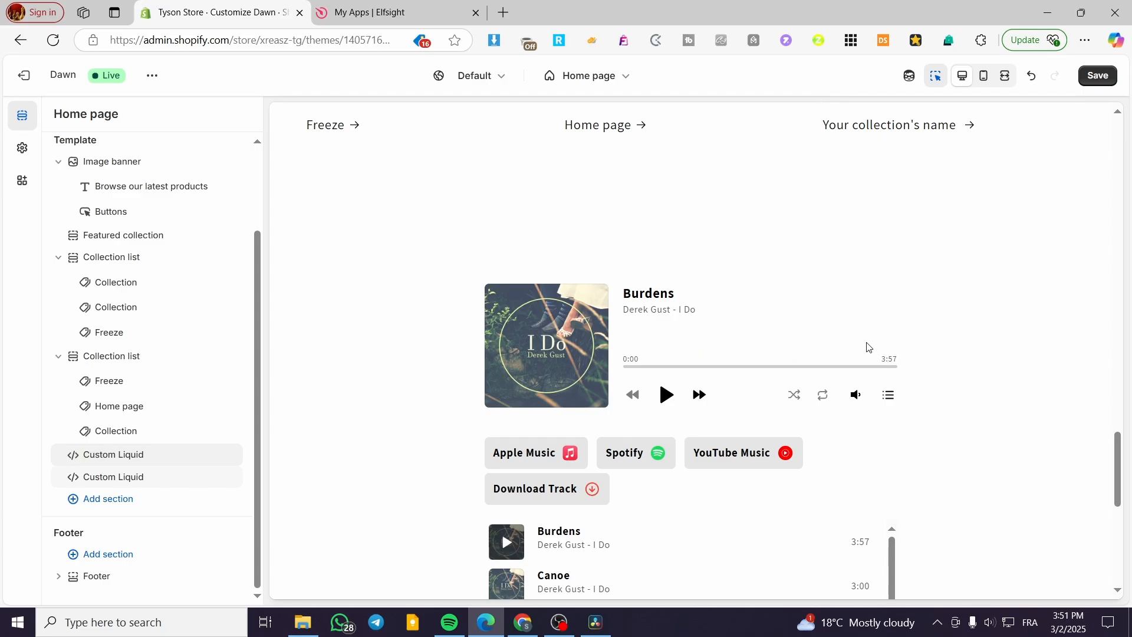
Step: Switch to Spotify and browse the library's playlists, including Daily Mix 3, HARD HITS and Liked Songs
{"action": "left_click", "coordinate": [450, 622]}
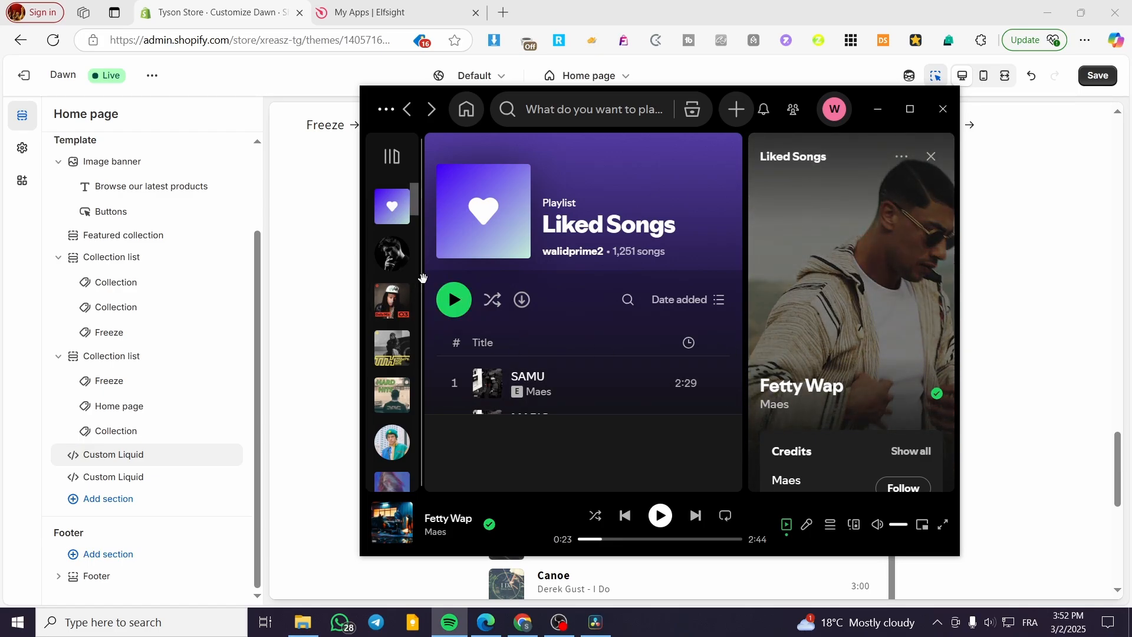
{"action": "left_click", "coordinate": [391, 156]}
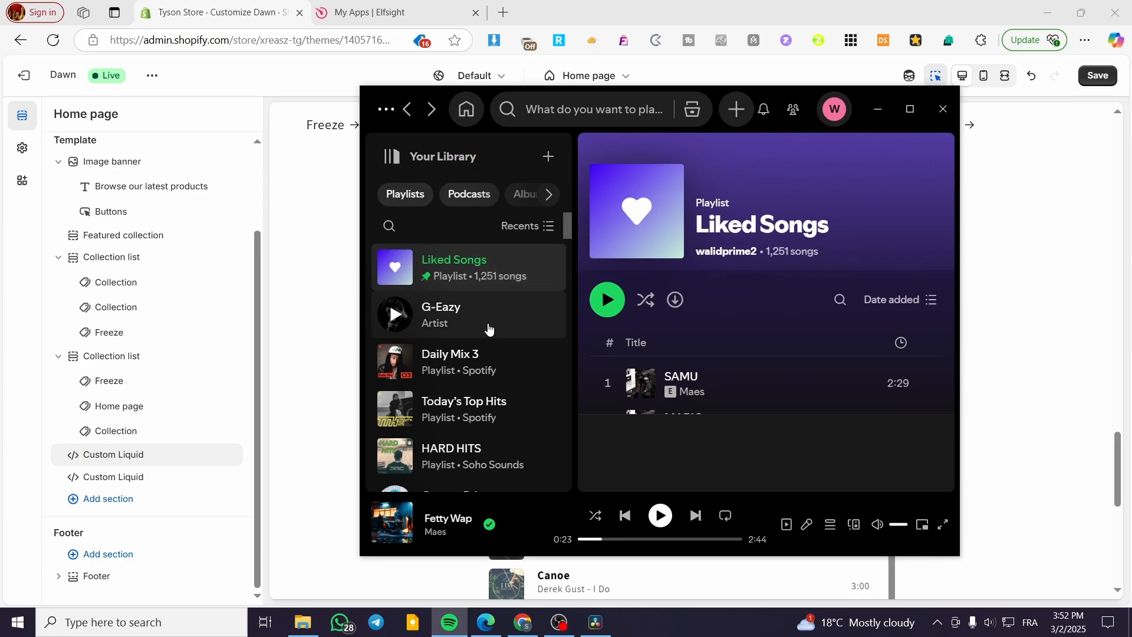
{"action": "left_click", "coordinate": [392, 156]}
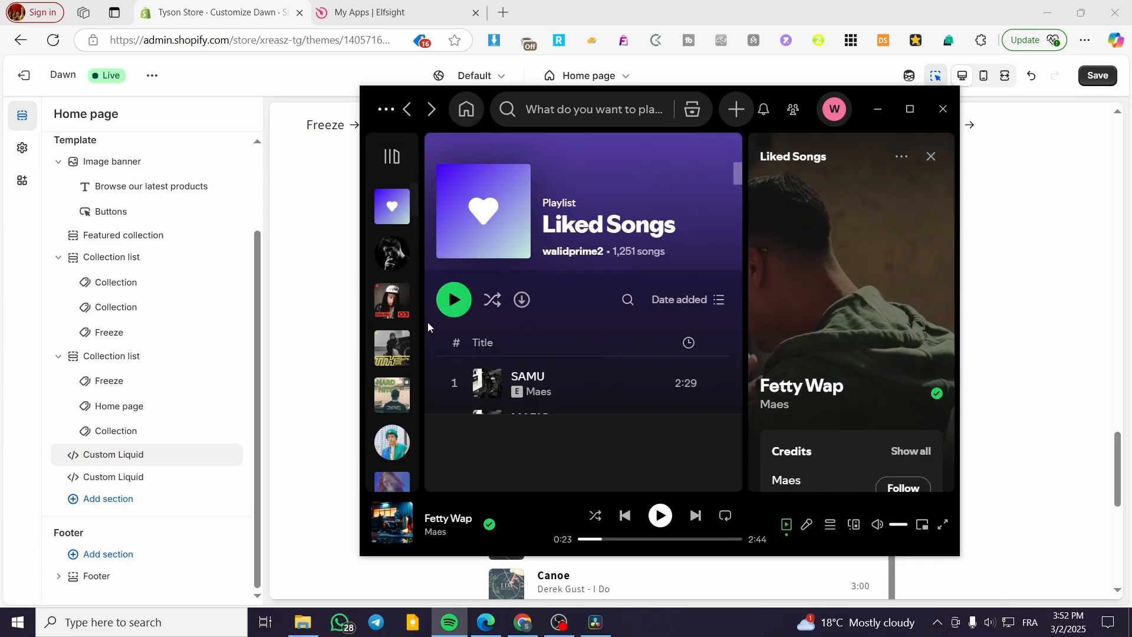
{"action": "left_click", "coordinate": [391, 301]}
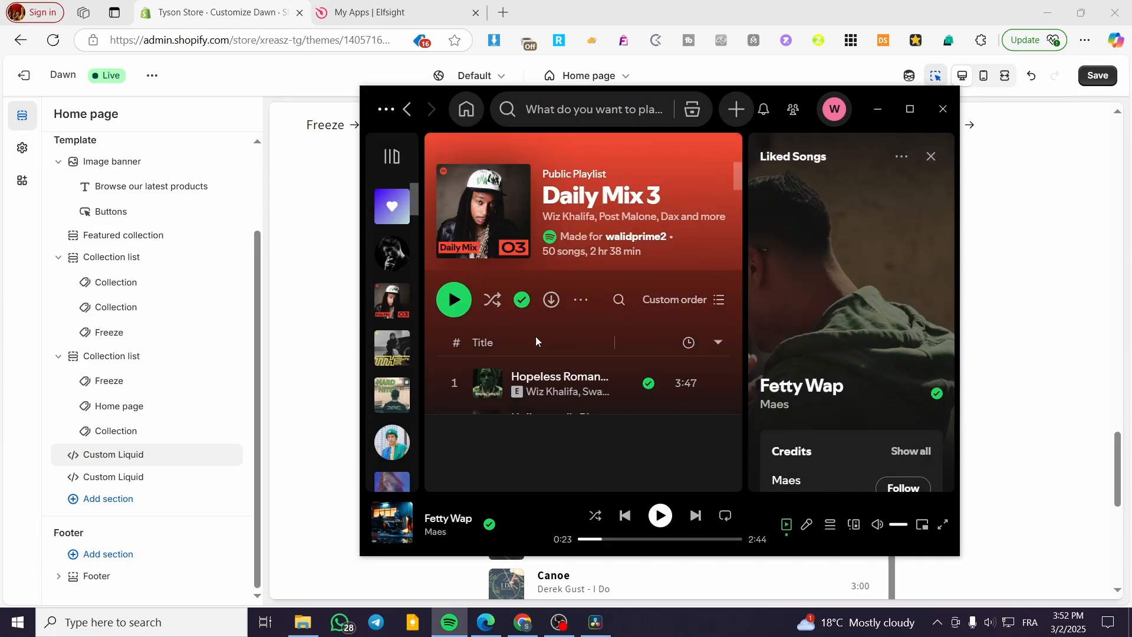
{"action": "left_click", "coordinate": [391, 393]}
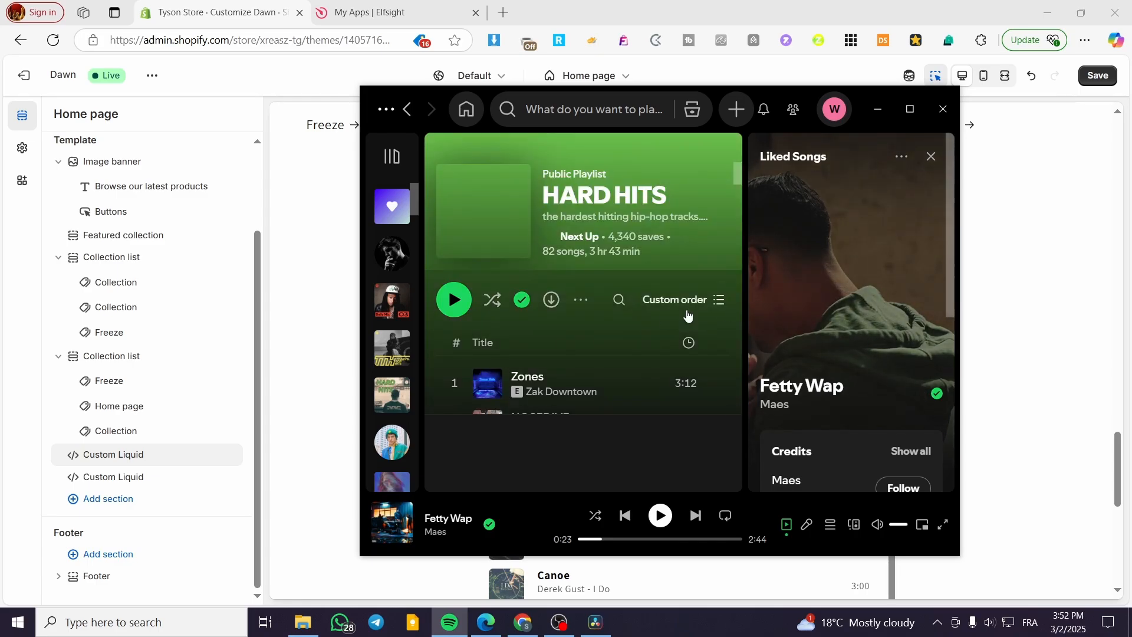
{"action": "scroll", "coordinate": [687, 316], "scroll_direction": "down", "scroll_amount": 3}
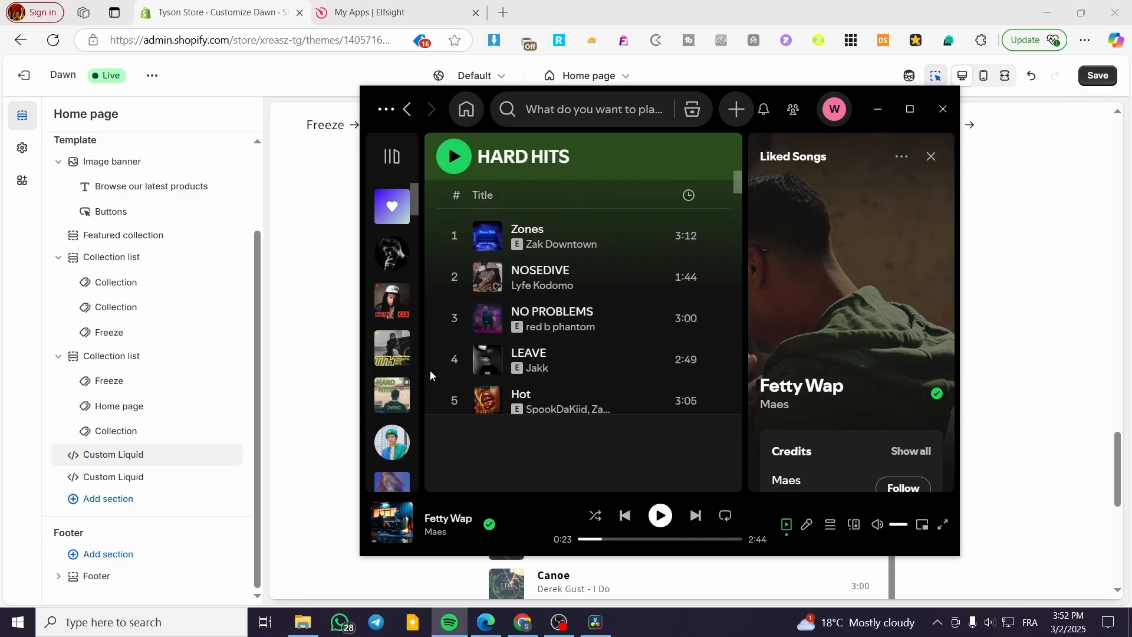
{"action": "scroll", "coordinate": [392, 377], "scroll_direction": "down", "scroll_amount": 2}
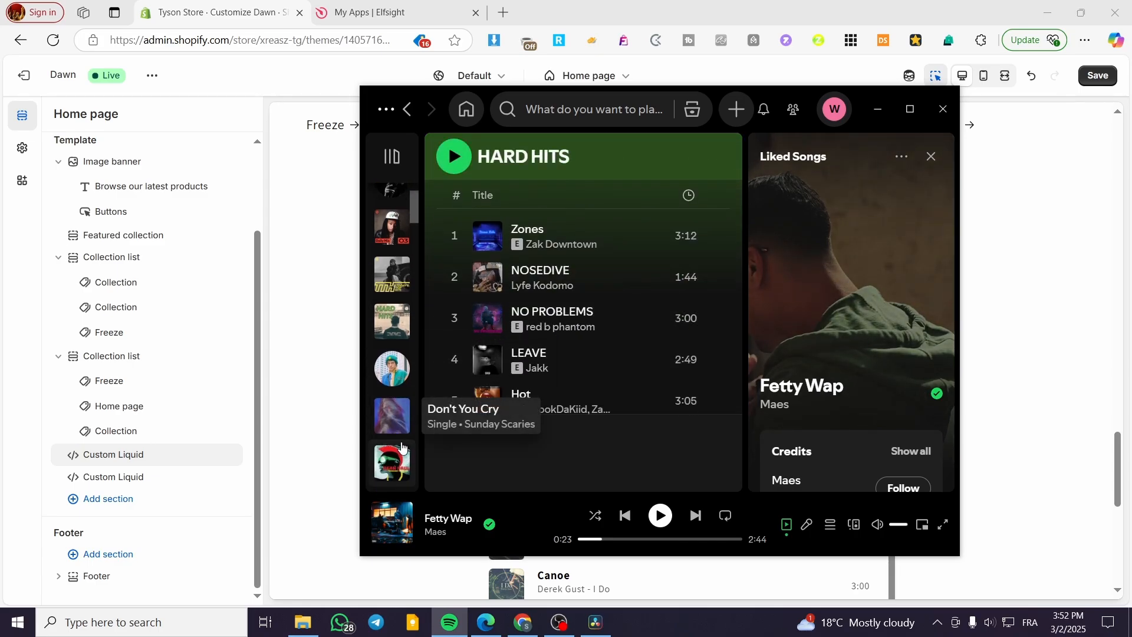
{"action": "scroll", "coordinate": [395, 445], "scroll_direction": "down", "scroll_amount": 4}
{"action": "scroll", "coordinate": [437, 405], "scroll_direction": "down", "scroll_amount": 1}
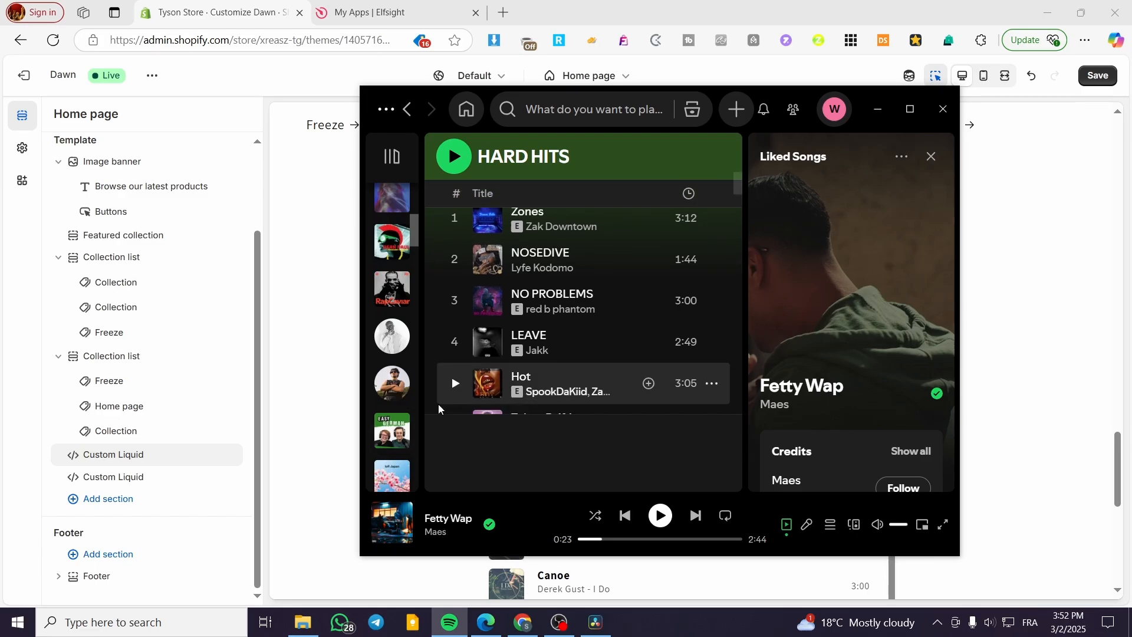
{"action": "scroll", "coordinate": [438, 404], "scroll_direction": "down", "scroll_amount": 1}
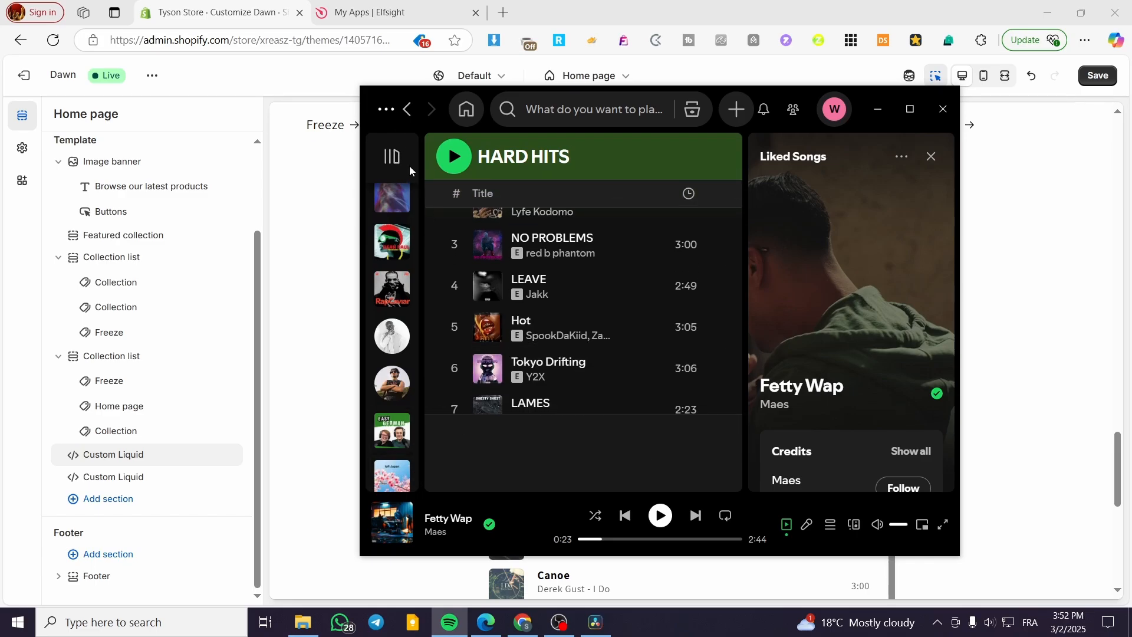
{"action": "scroll", "coordinate": [395, 247], "scroll_direction": "up", "scroll_amount": 4}
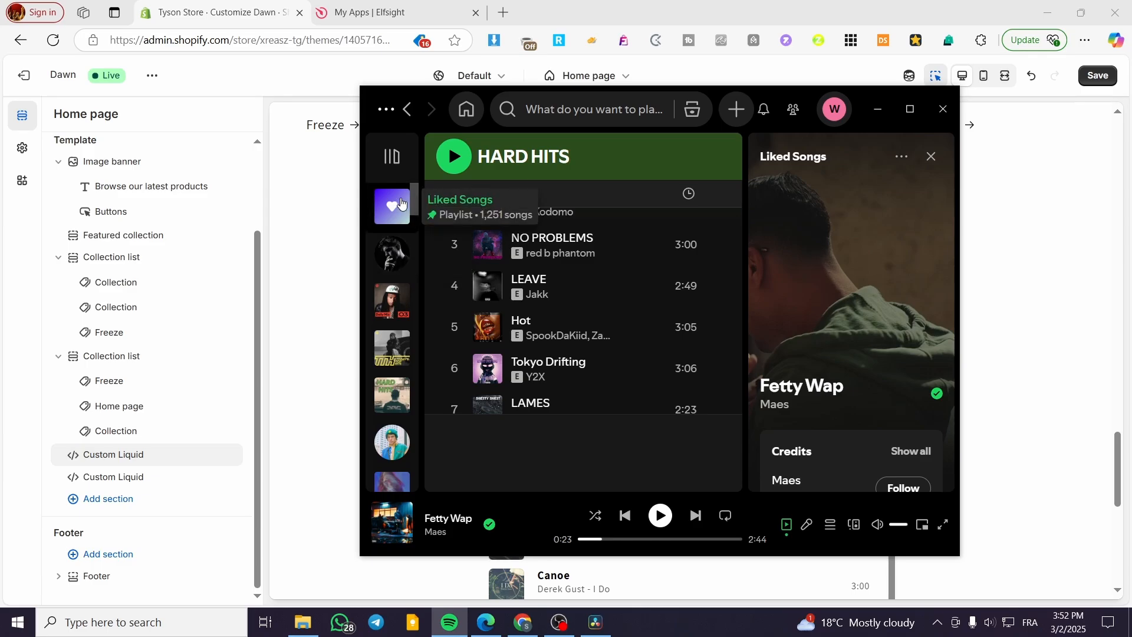
{"action": "left_click", "coordinate": [401, 203]}
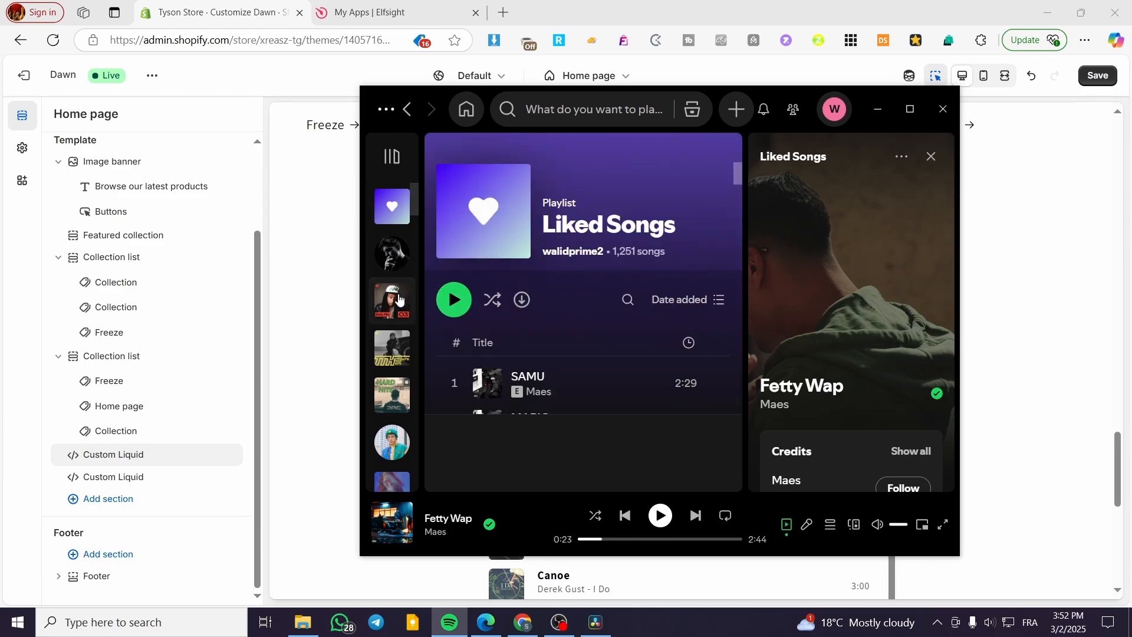
Step: Open the embed options of the Daily Mix 3 playlist and look through the player preview
{"action": "left_click", "coordinate": [385, 310]}
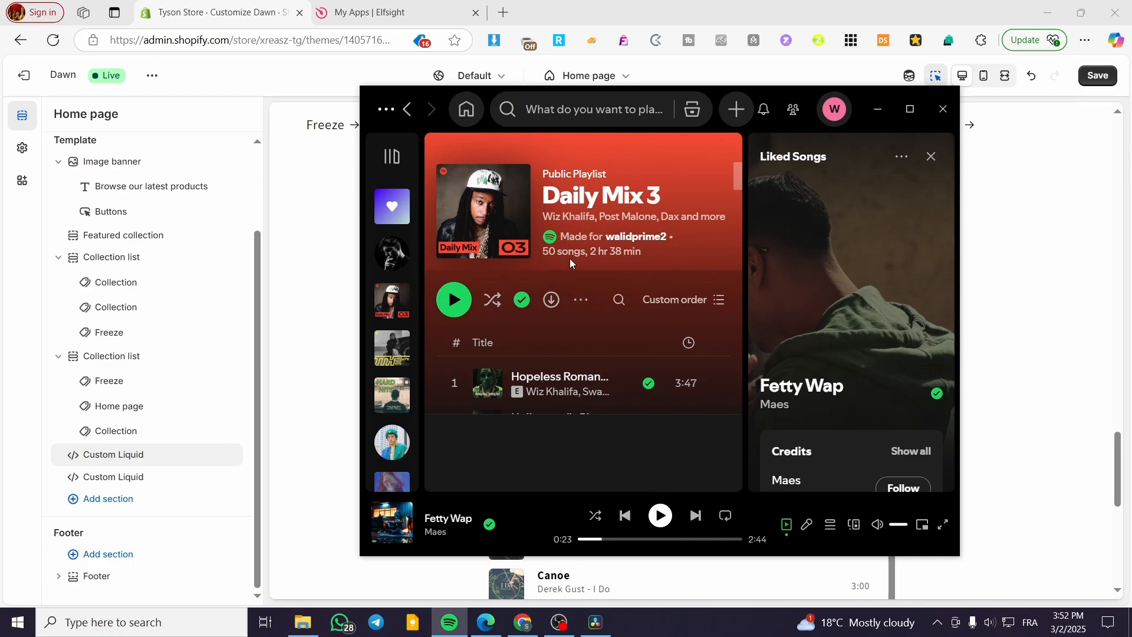
{"action": "left_click", "coordinate": [581, 302]}
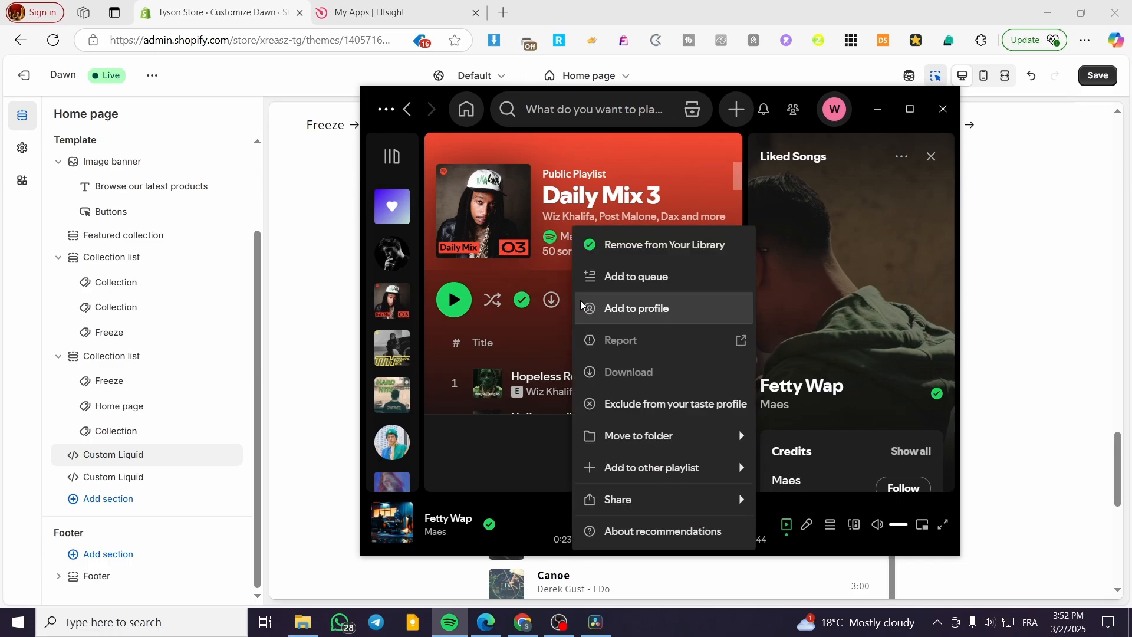
{"action": "mouse_move", "coordinate": [652, 509]}
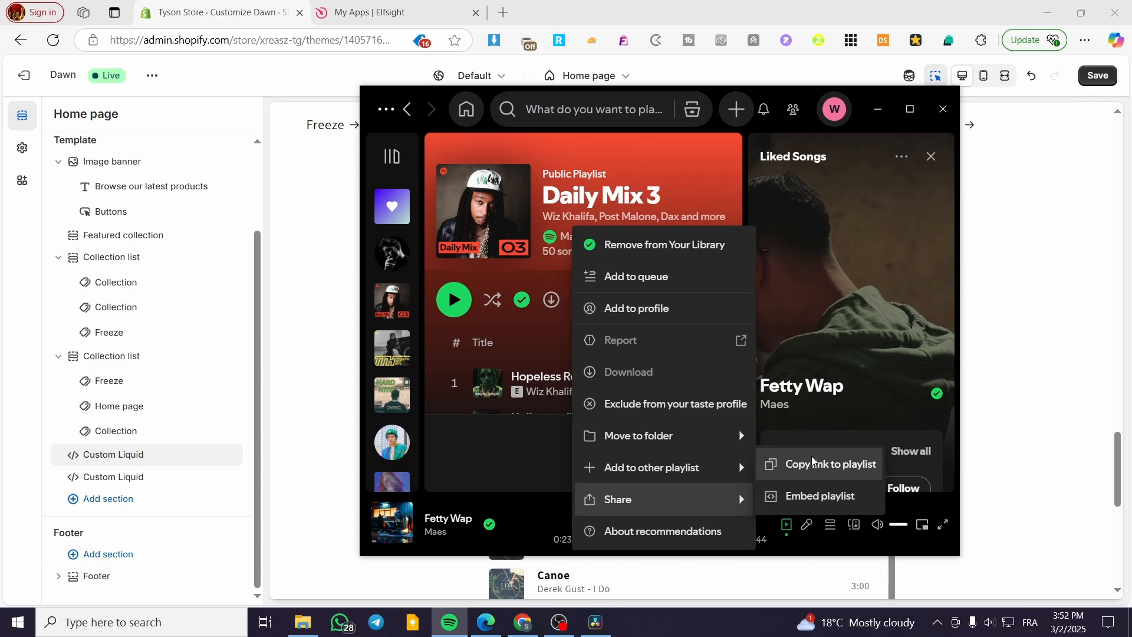
{"action": "left_click", "coordinate": [802, 497]}
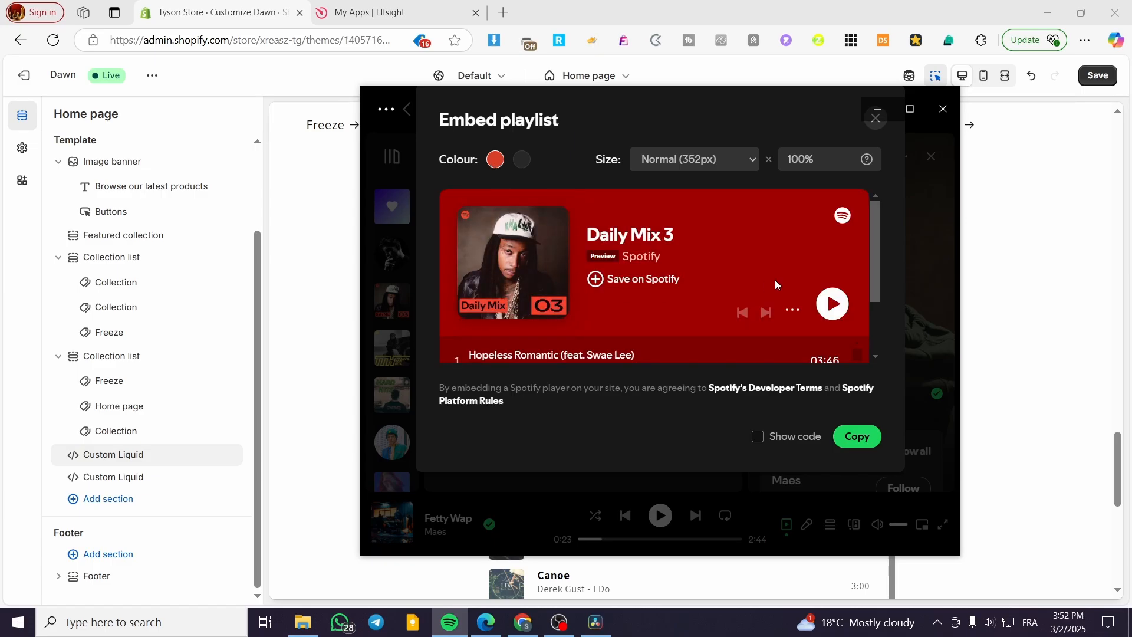
{"action": "scroll", "coordinate": [775, 283], "scroll_direction": "down", "scroll_amount": 3}
{"action": "scroll", "coordinate": [723, 338], "scroll_direction": "up", "scroll_amount": 2}
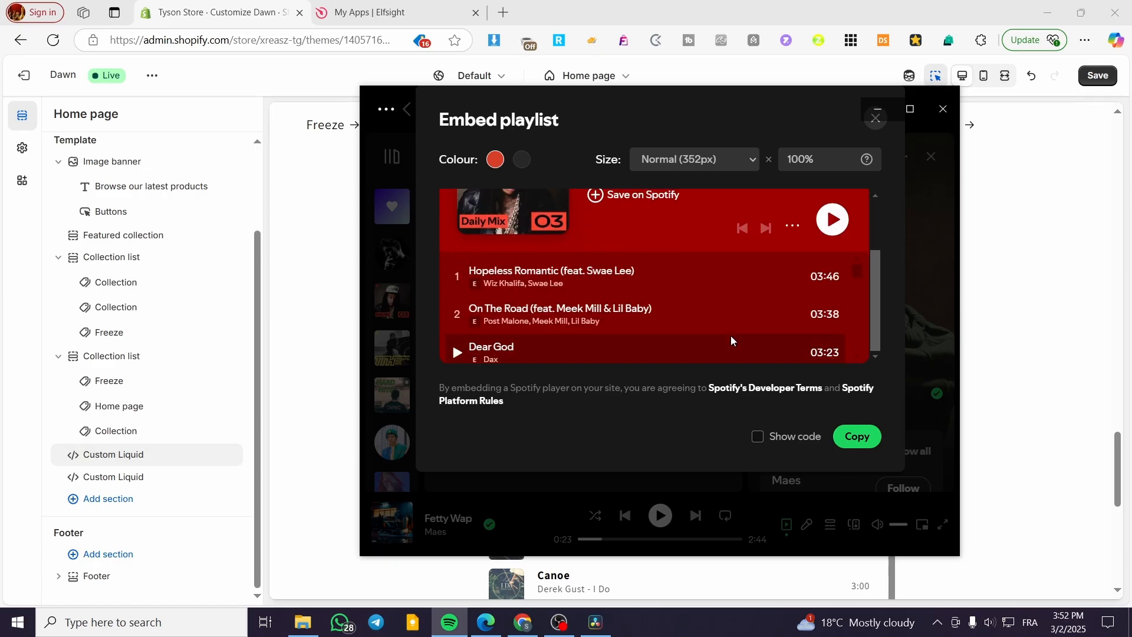
{"action": "scroll", "coordinate": [756, 319], "scroll_direction": "up", "scroll_amount": 2}
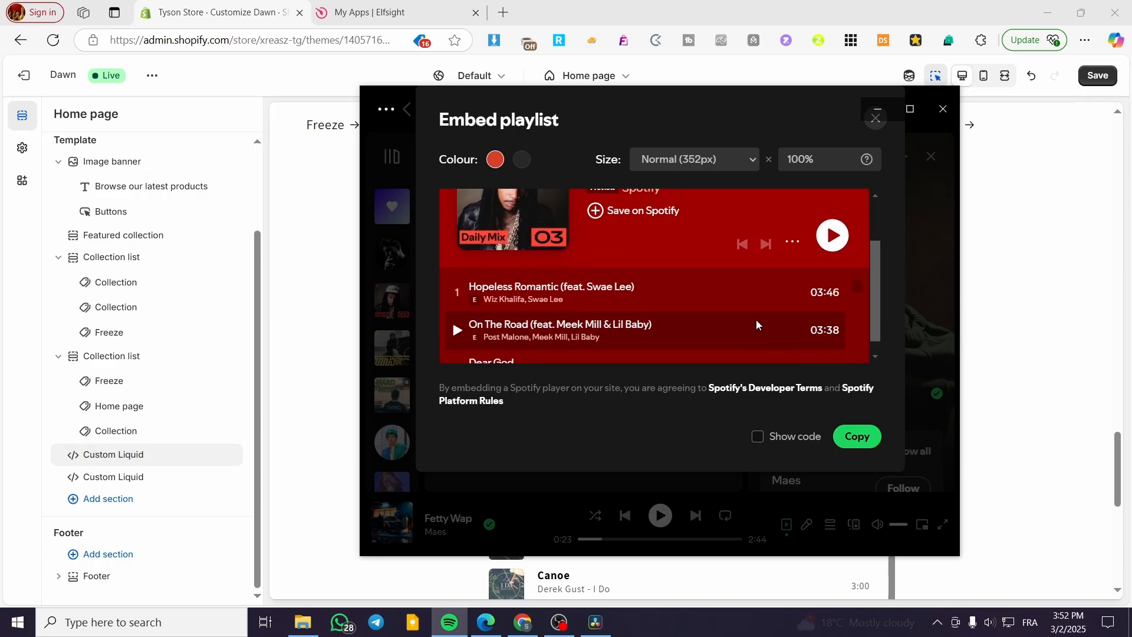
Step: Preview the embedded player at the Compact (152px) size and return it to Normal (352px)
{"action": "left_click", "coordinate": [751, 161]}
{"action": "left_click", "coordinate": [732, 196]}
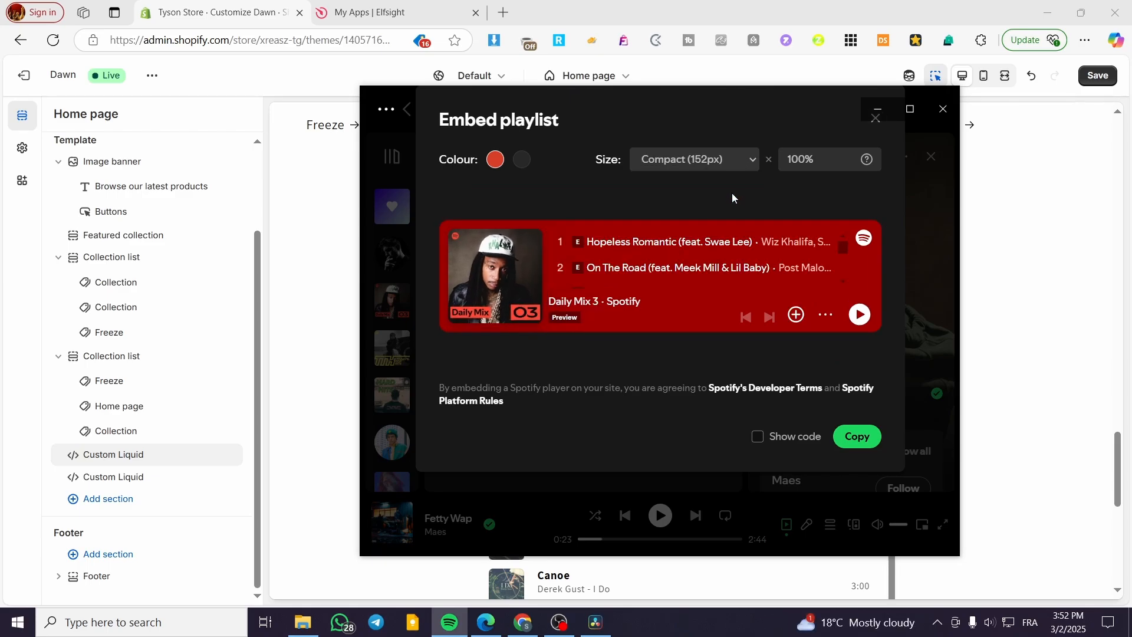
{"action": "left_click", "coordinate": [751, 164]}
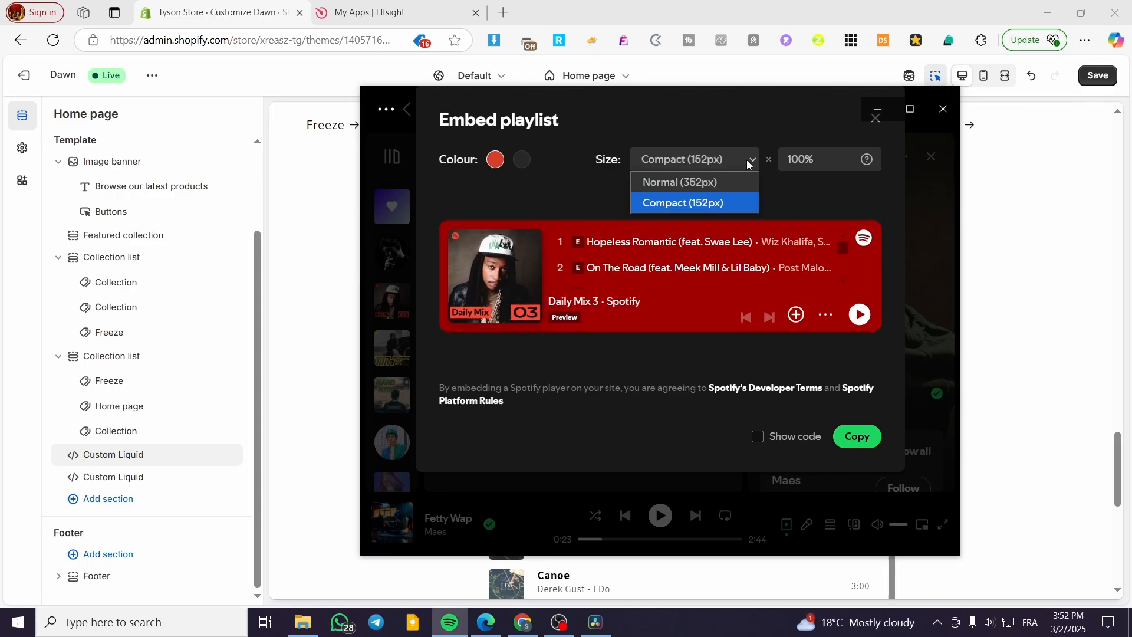
{"action": "left_click", "coordinate": [686, 188]}
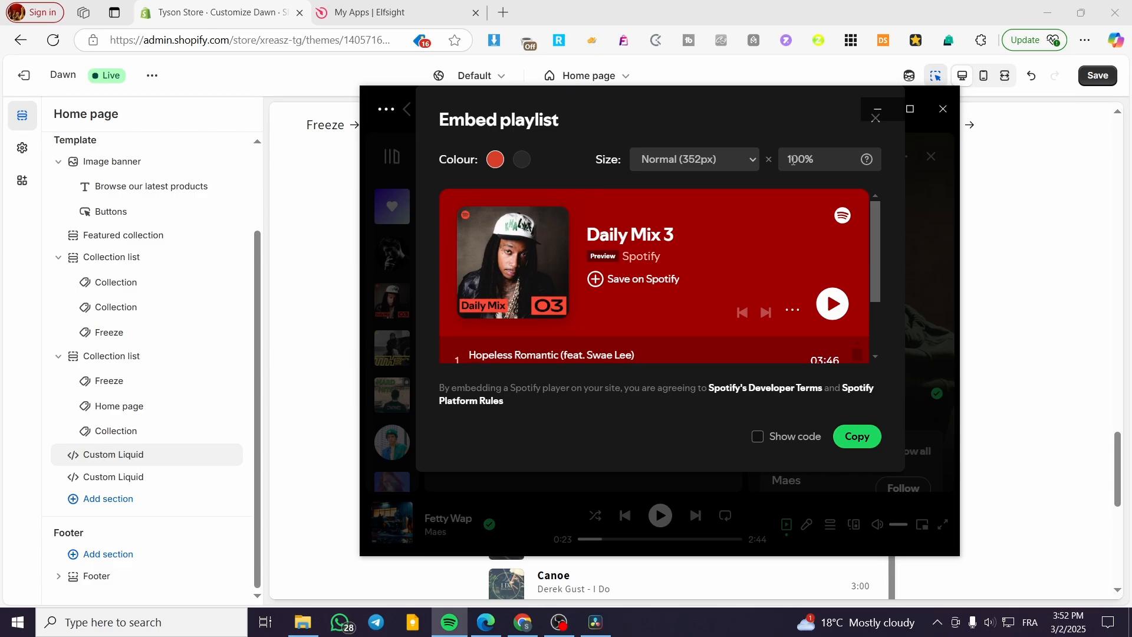
Step: Show the embed code of the Daily Mix 3 playlist and copy it
{"action": "left_click_drag", "start_coordinate": [791, 159], "coordinate": [806, 157]}
{"action": "left_click", "coordinate": [584, 175]}
{"action": "scroll", "coordinate": [719, 267], "scroll_direction": "down", "scroll_amount": 2}
{"action": "scroll", "coordinate": [735, 327], "scroll_direction": "down", "scroll_amount": 4}
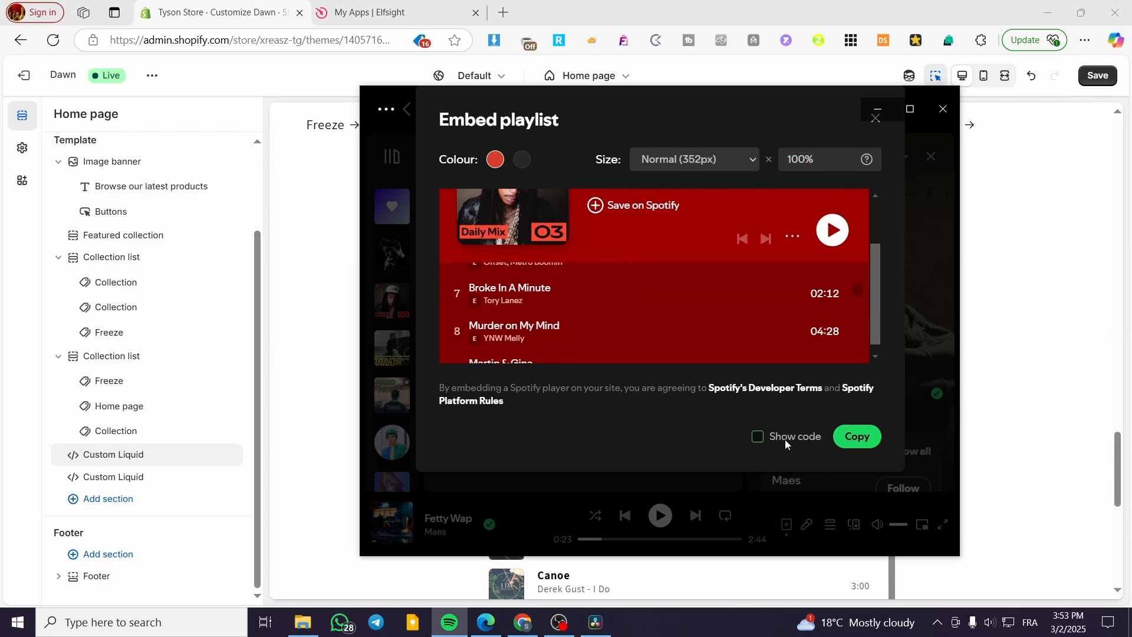
{"action": "left_click", "coordinate": [785, 440]}
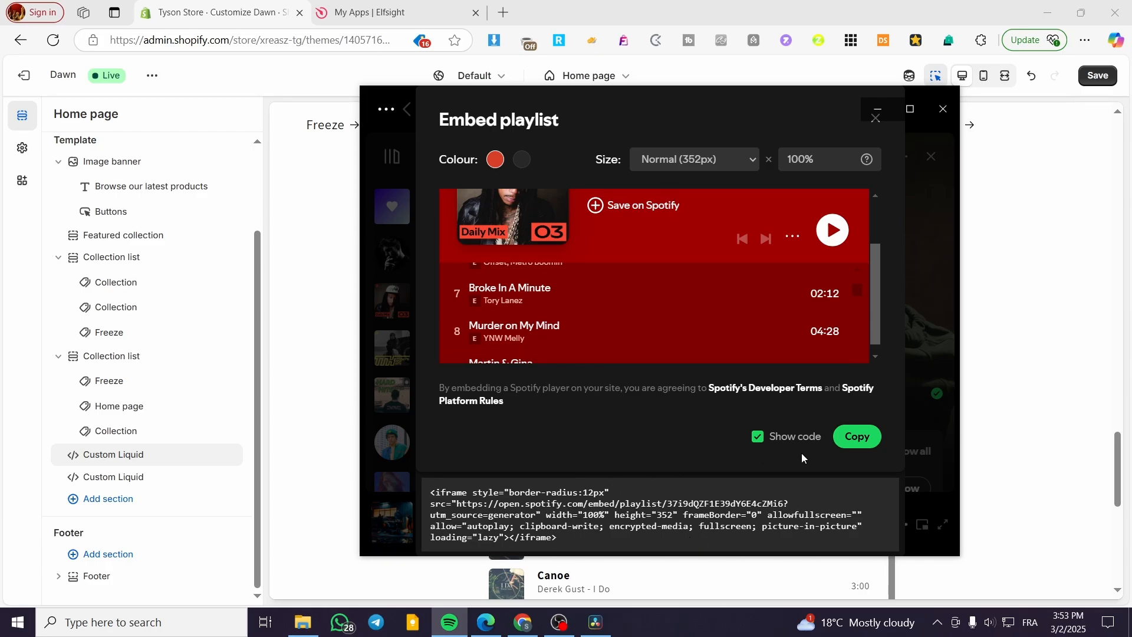
{"action": "left_click", "coordinate": [856, 439]}
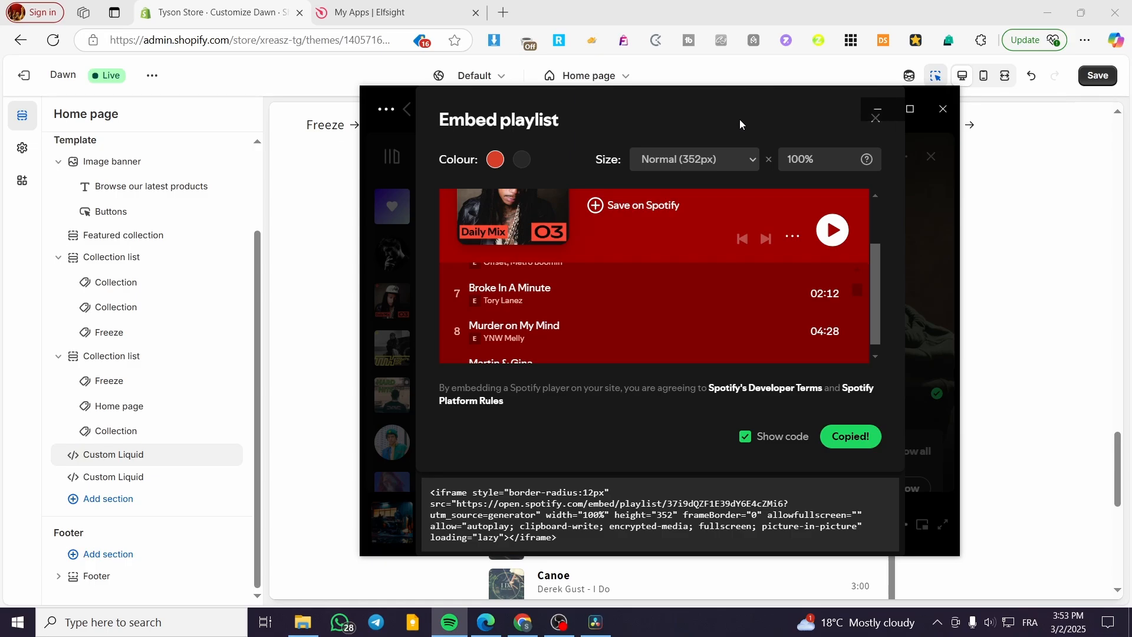
Step: Switch back to the Shopify theme editor and paste the Spotify embed code into the empty Custom Liquid section's Liquid code
{"action": "left_click", "coordinate": [135, 461]}
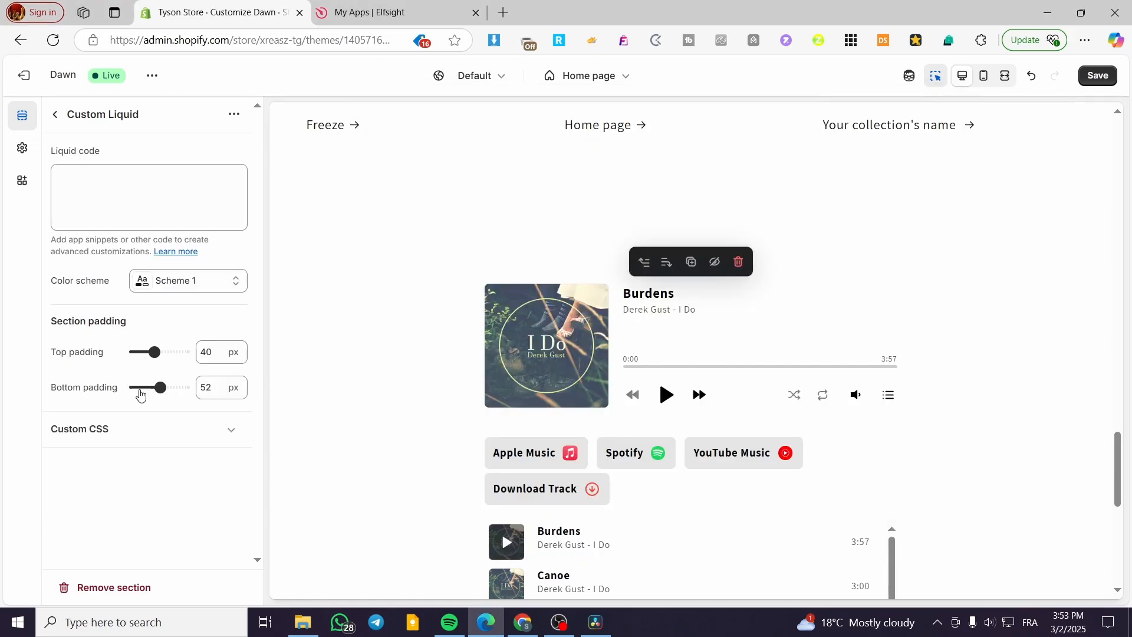
{"action": "left_click", "coordinate": [142, 210]}
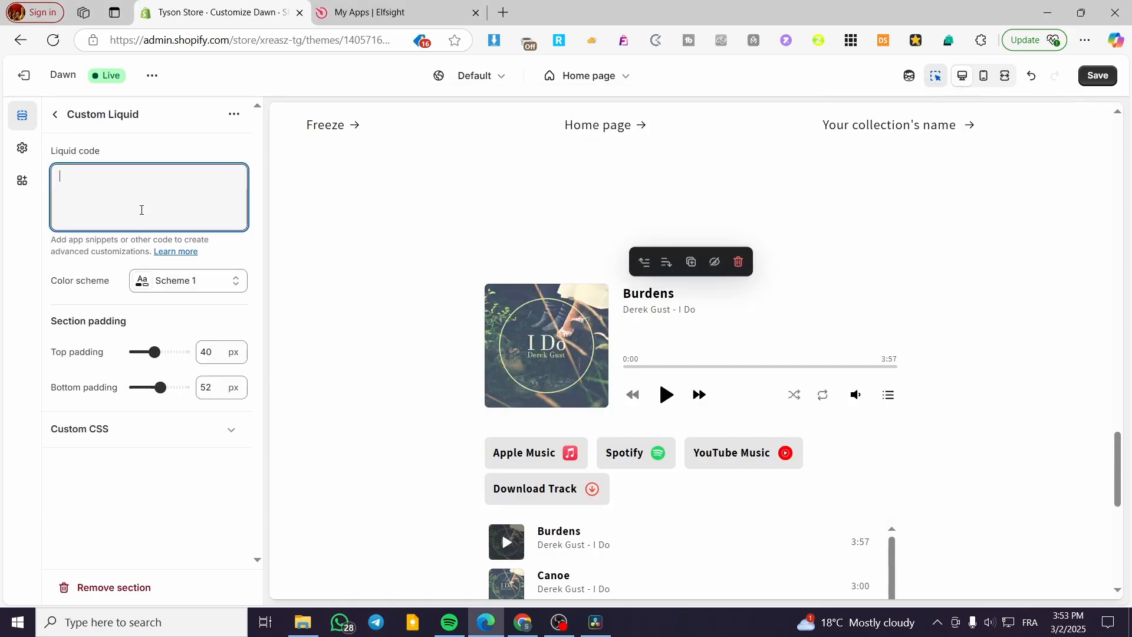
{"action": "key", "text": "ctrl+v"}
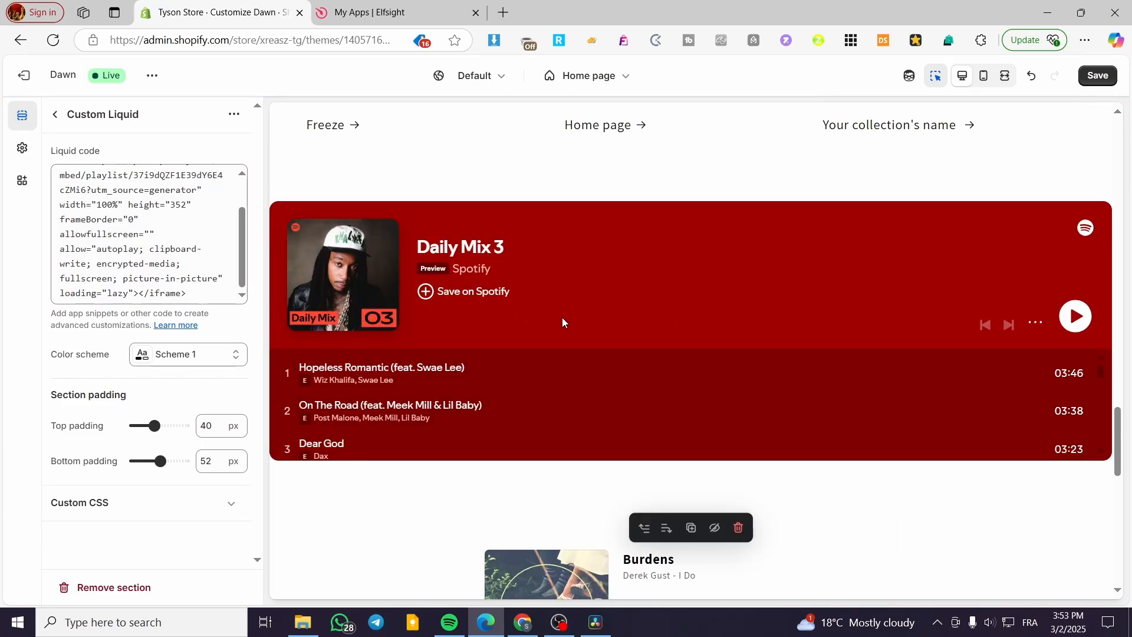
Step: Check the embedded Spotify playlist and its track list in the home page preview
{"action": "scroll", "coordinate": [476, 305], "scroll_direction": "down", "scroll_amount": 3}
{"action": "scroll", "coordinate": [497, 318], "scroll_direction": "up", "scroll_amount": 2}
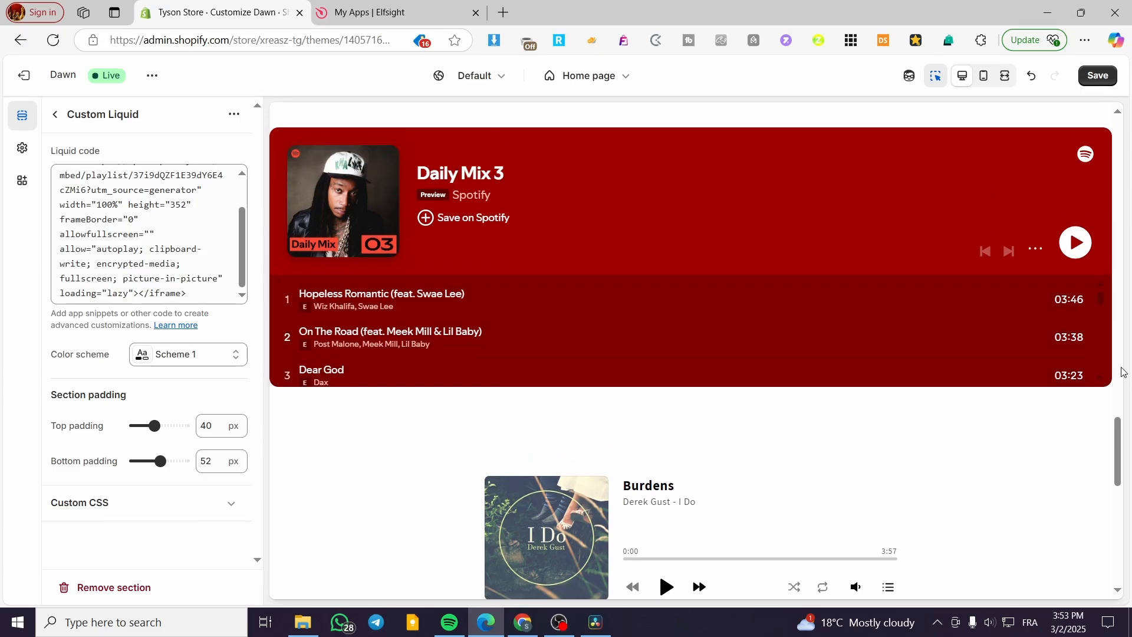
{"action": "scroll", "coordinate": [991, 434], "scroll_direction": "up", "scroll_amount": 2}
{"action": "scroll", "coordinate": [498, 389], "scroll_direction": "down", "scroll_amount": 1}
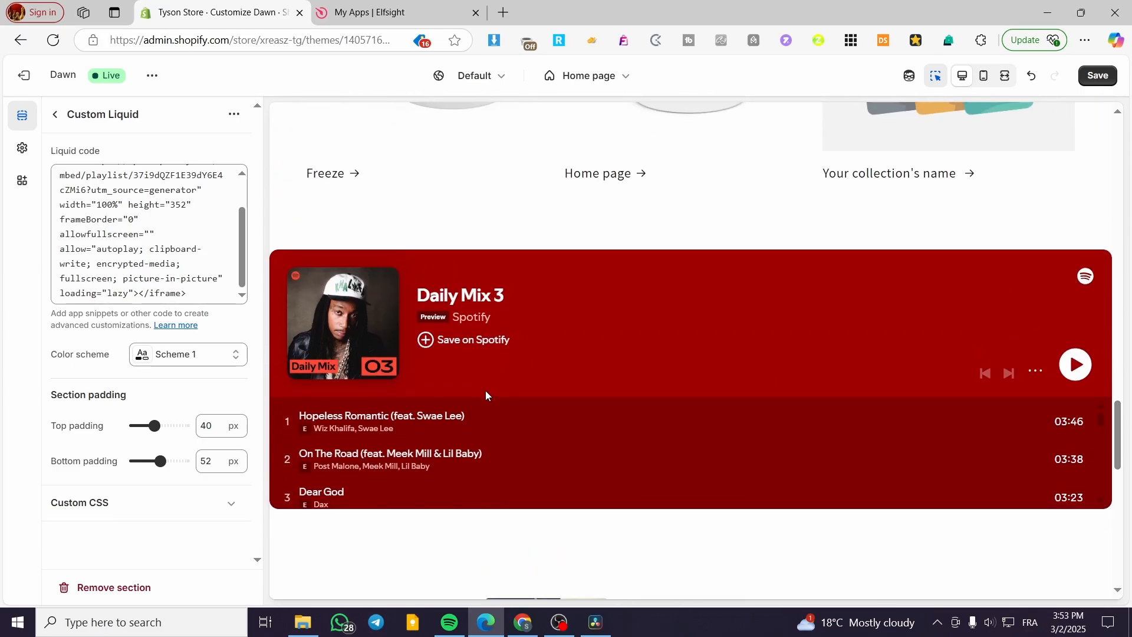
{"action": "scroll", "coordinate": [421, 379], "scroll_direction": "down", "scroll_amount": 1}
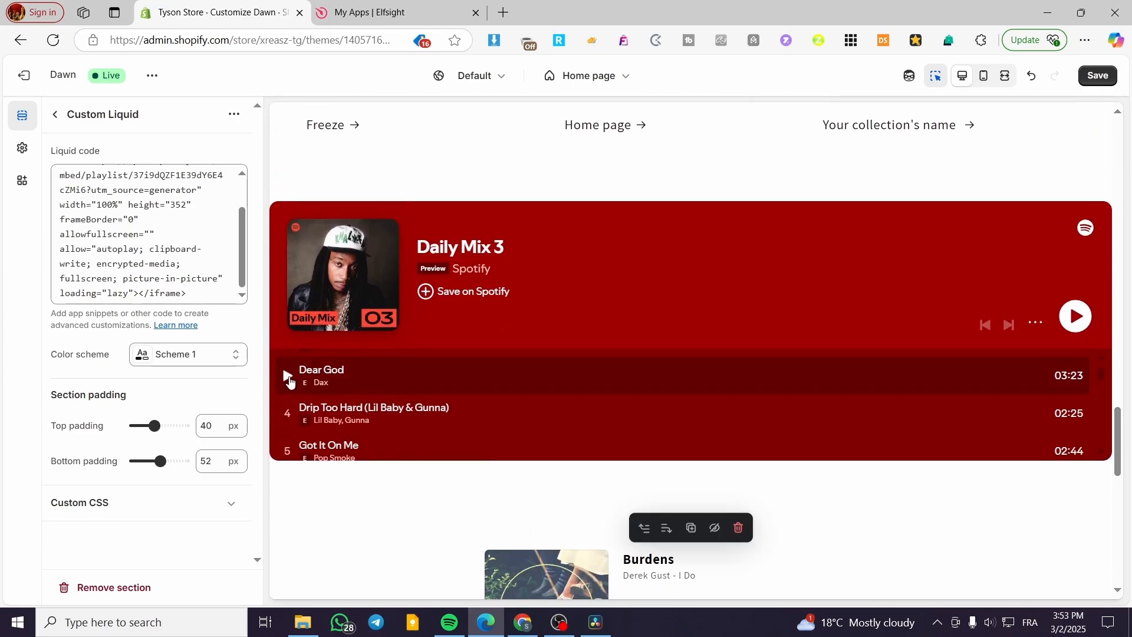
{"action": "scroll", "coordinate": [295, 408], "scroll_direction": "up", "scroll_amount": 1}
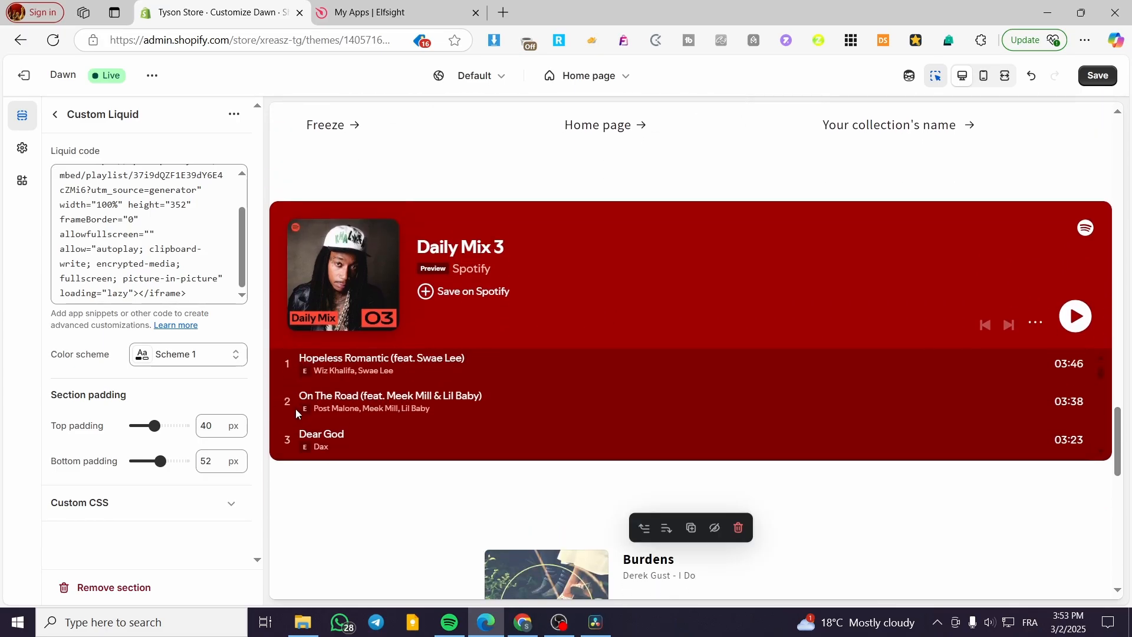
Step: Test the embedded Spotify player by playing the track Hopeless Romantic and opening the Daily Mix 3 title link, closing the page it opens
{"action": "left_click", "coordinate": [286, 374]}
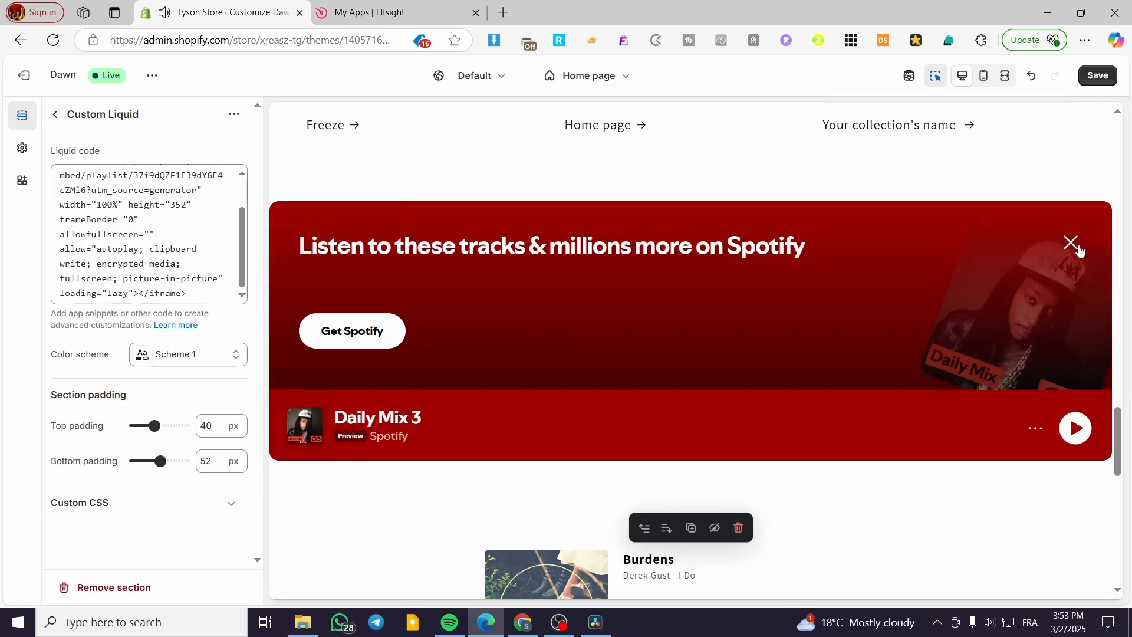
{"action": "left_click", "coordinate": [1078, 246]}
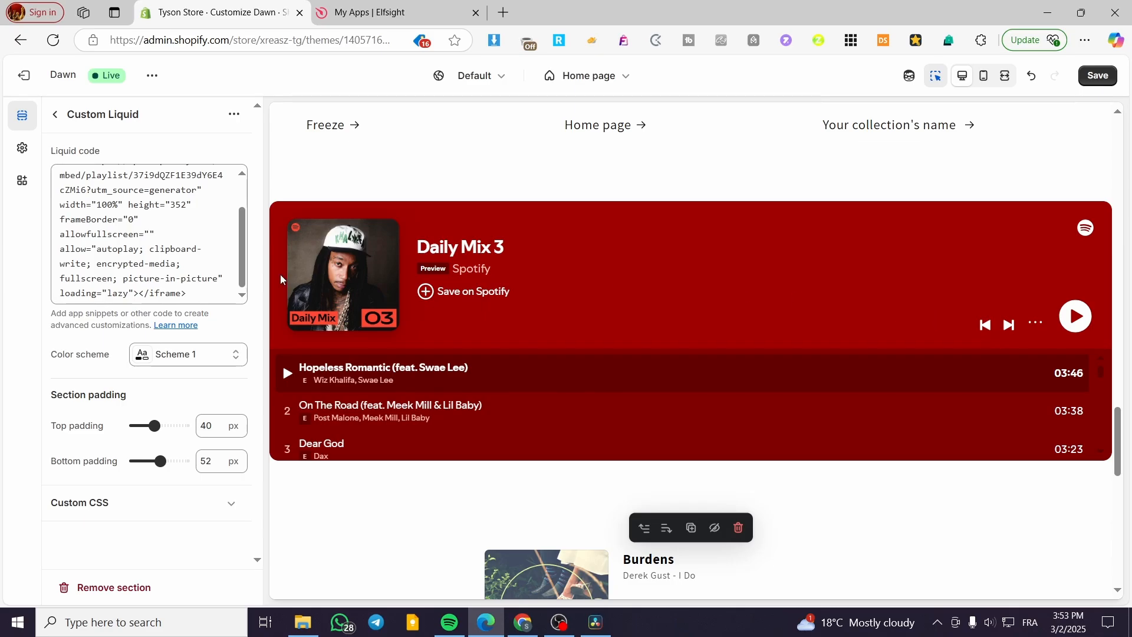
{"action": "left_click", "coordinate": [453, 250]}
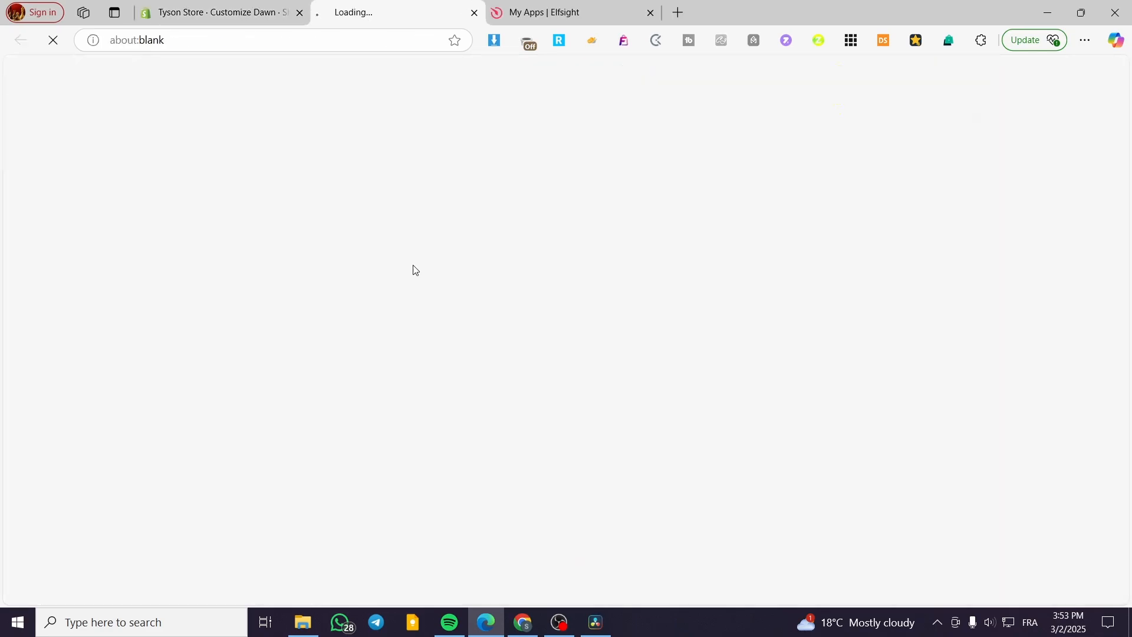
{"action": "left_click", "coordinate": [477, 12]}
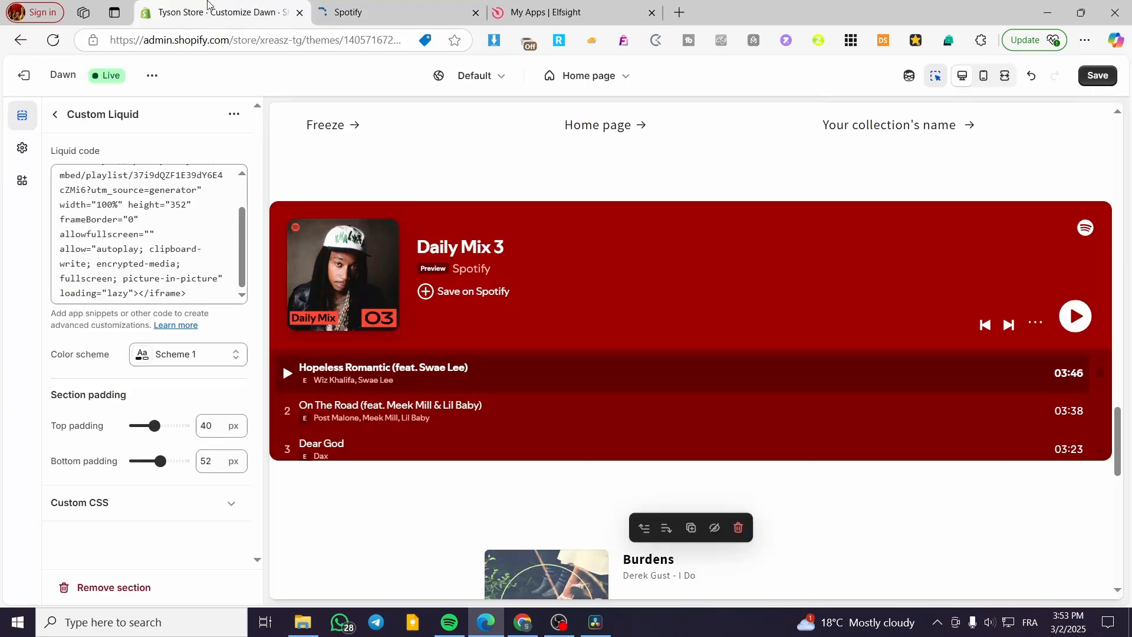
Step: Review the Spotify playlist embed and the audio player below it in the home page preview
{"action": "left_click", "coordinate": [359, 171]}
{"action": "scroll", "coordinate": [184, 316], "scroll_direction": "down", "scroll_amount": 3}
{"action": "scroll", "coordinate": [517, 429], "scroll_direction": "down", "scroll_amount": 3}
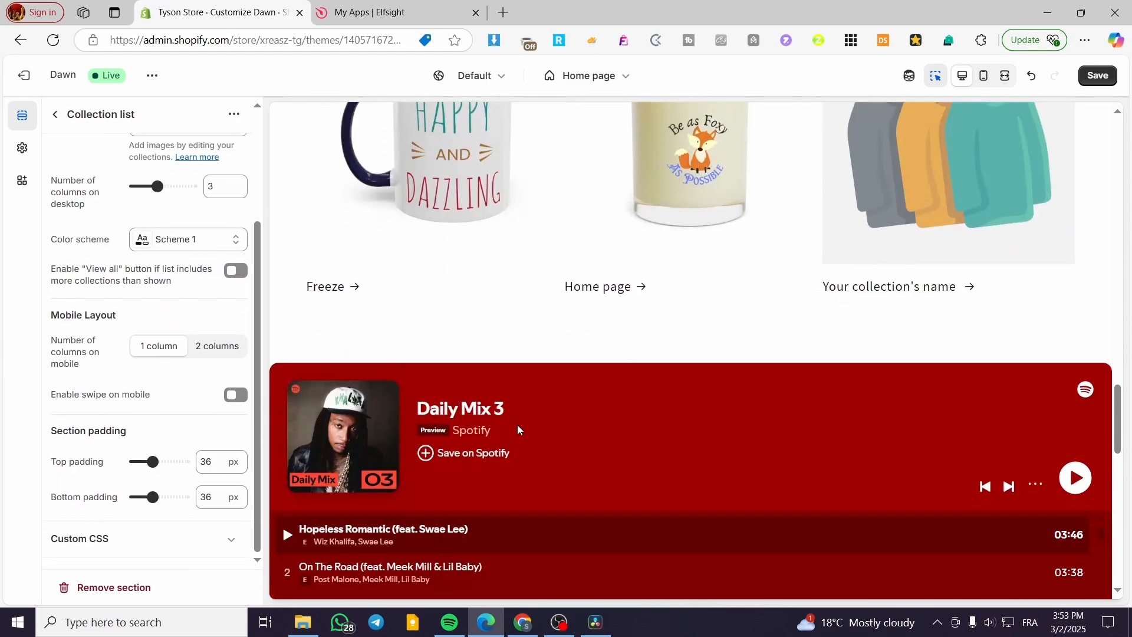
{"action": "scroll", "coordinate": [628, 414], "scroll_direction": "down", "scroll_amount": 5}
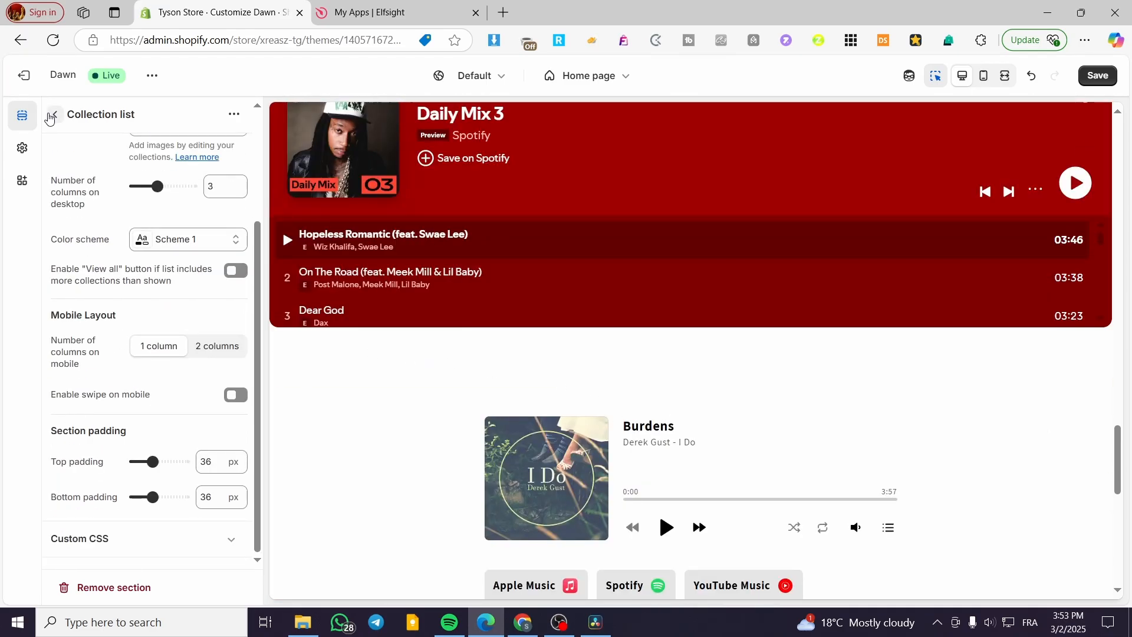